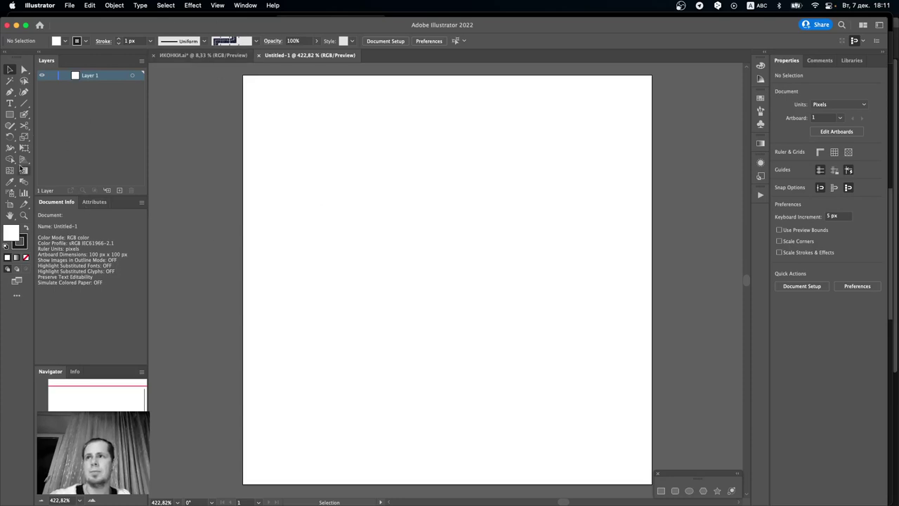
Step: Choose the Rectangle Tool with a black fill and no stroke
drag(10, 114, 62, 118)
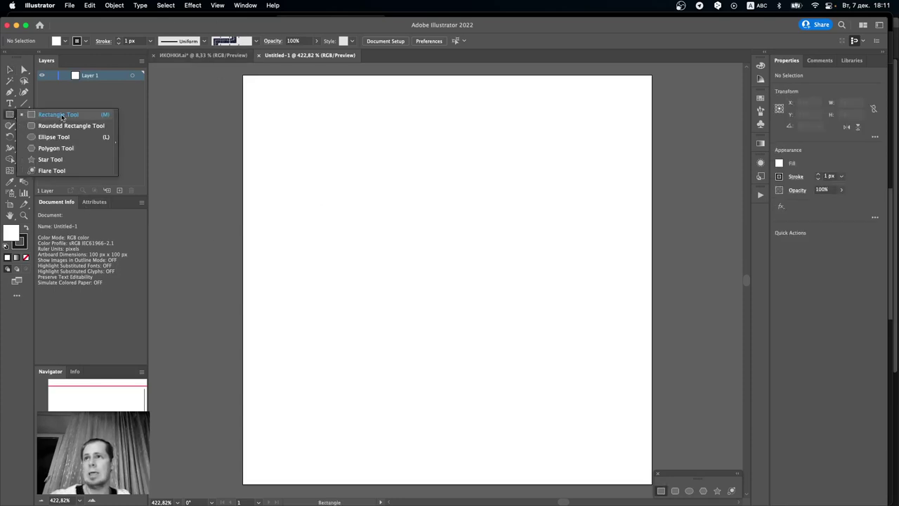
click(63, 118)
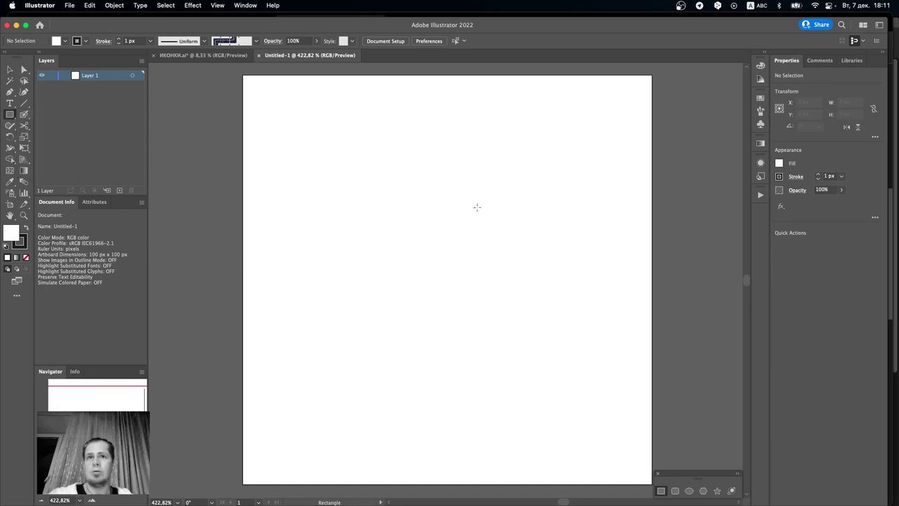
click(778, 164)
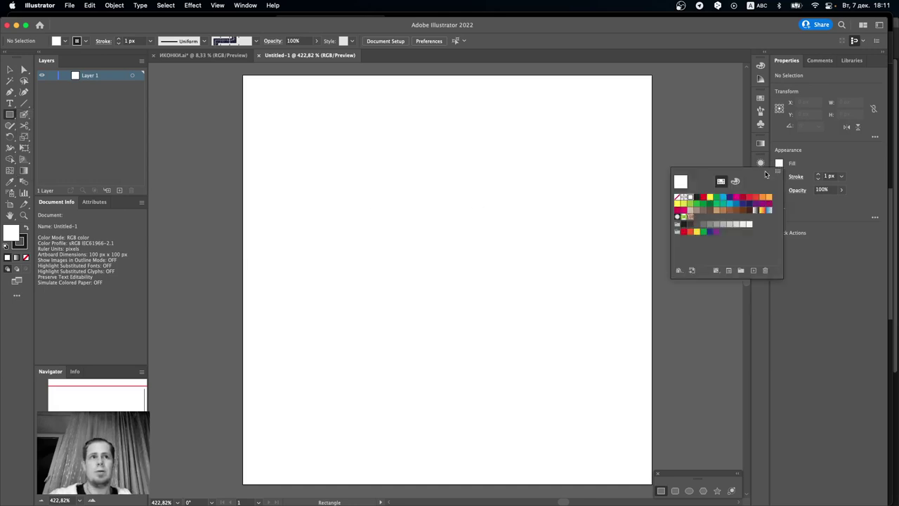
click(698, 198)
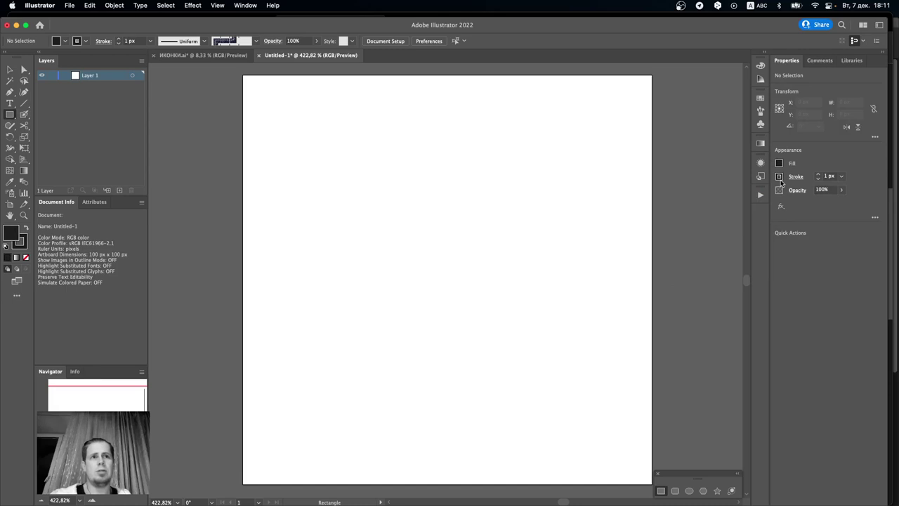
click(779, 176)
click(677, 212)
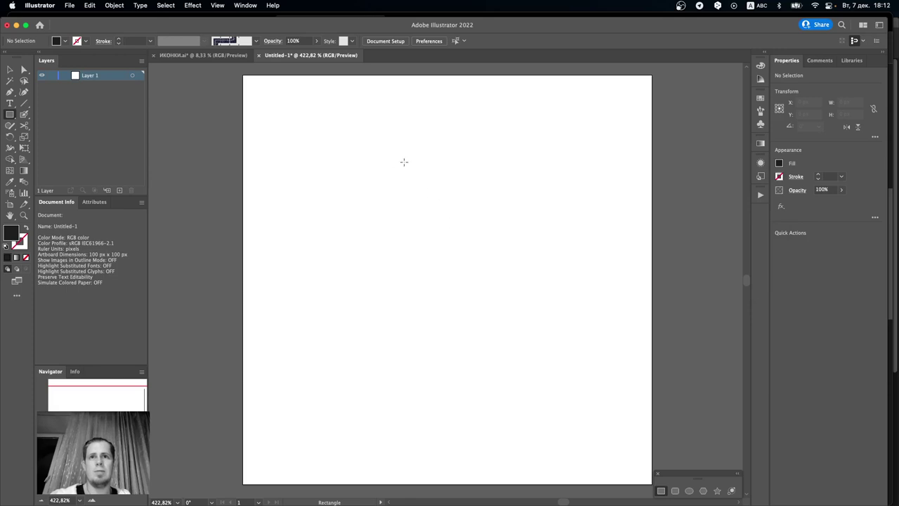
Step: Draw a 16 × 26 px black rectangle centred horizontally and vertically on the artboard
mouse_move(404, 163)
mouse_down()
mouse_move(495, 333)
mouse_move(474, 301)
mouse_move(492, 295)
mouse_up()
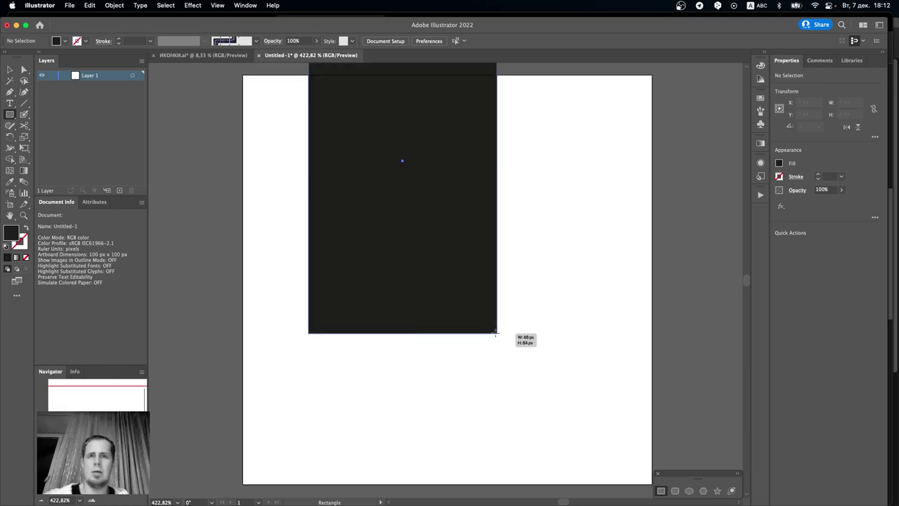
mouse_move(493, 295)
mouse_down()
mouse_move(474, 303)
mouse_move(443, 215)
mouse_move(420, 214)
mouse_move(436, 214)
mouse_up()
key(v)
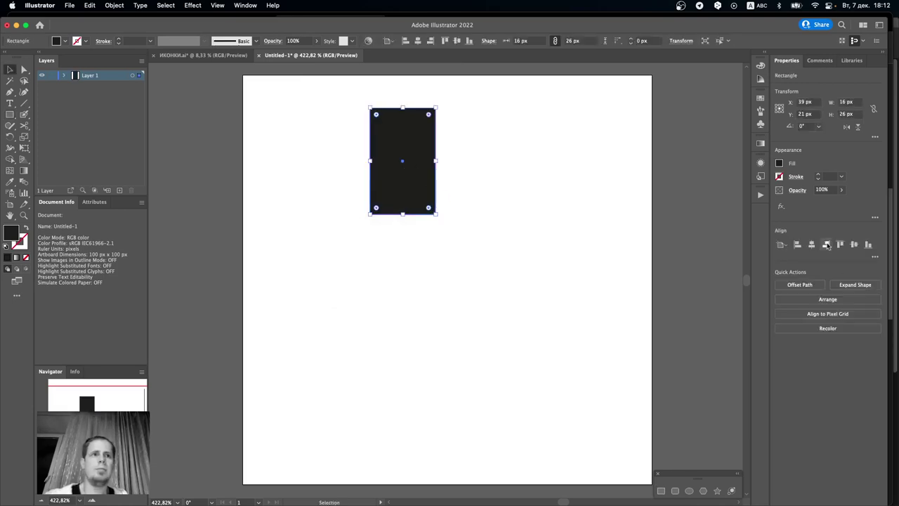
click(811, 245)
click(854, 244)
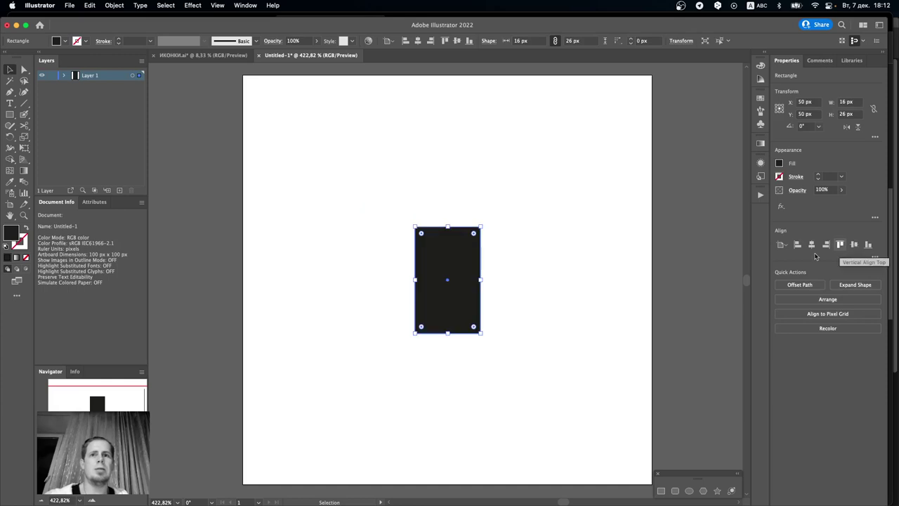
Step: Round the rectangle's corners fully into a pill shape
mouse_move(421, 236)
mouse_down()
mouse_move(438, 245)
mouse_move(458, 283)
mouse_move(455, 269)
mouse_up()
click(554, 279)
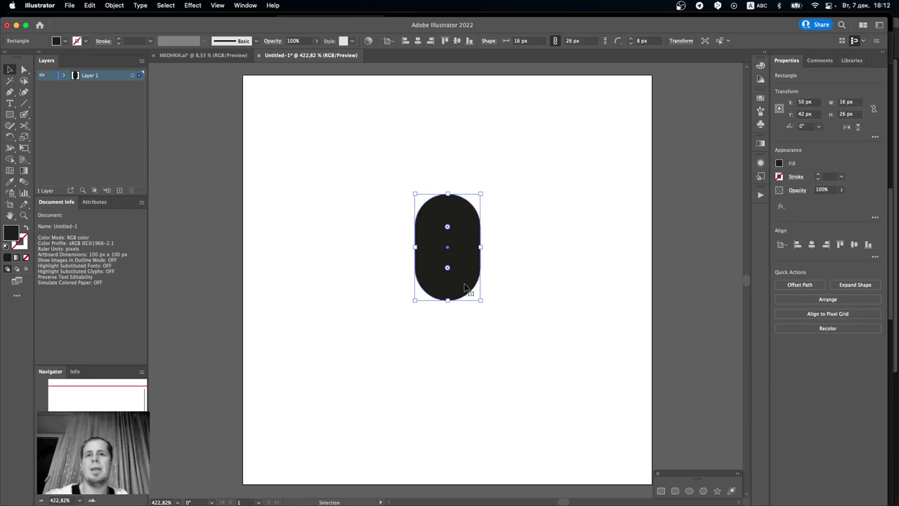
click(538, 289)
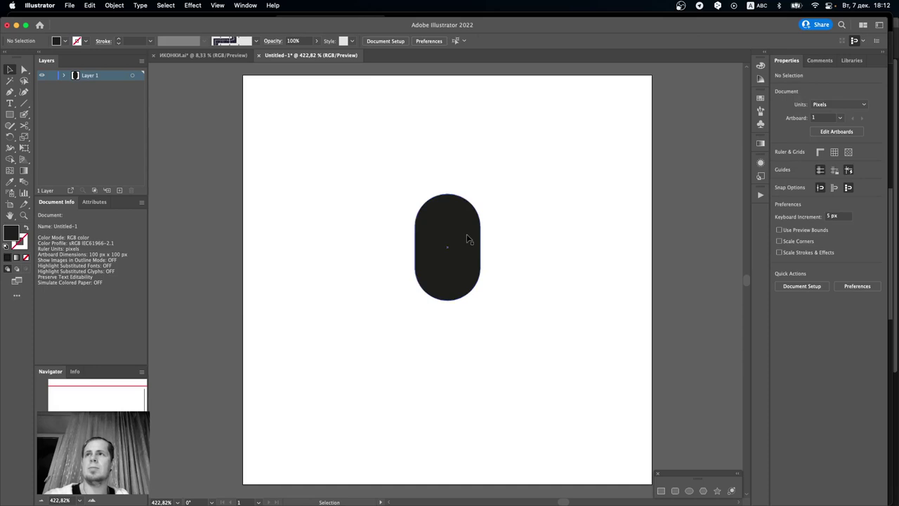
Step: Alt-drag a copy of the pill slightly lower
click(468, 257)
click(538, 231)
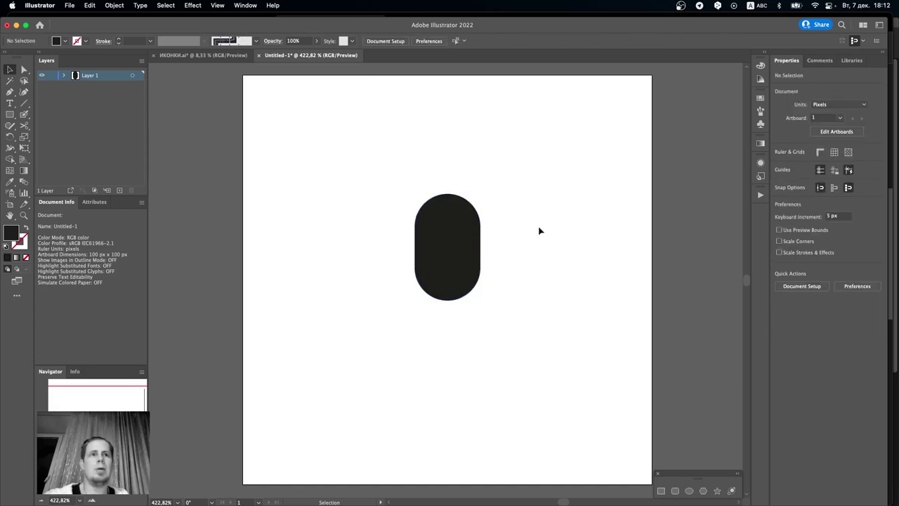
click(468, 250)
mouse_move(470, 253)
mouse_down()
mouse_move(471, 281)
mouse_move(471, 266)
mouse_up()
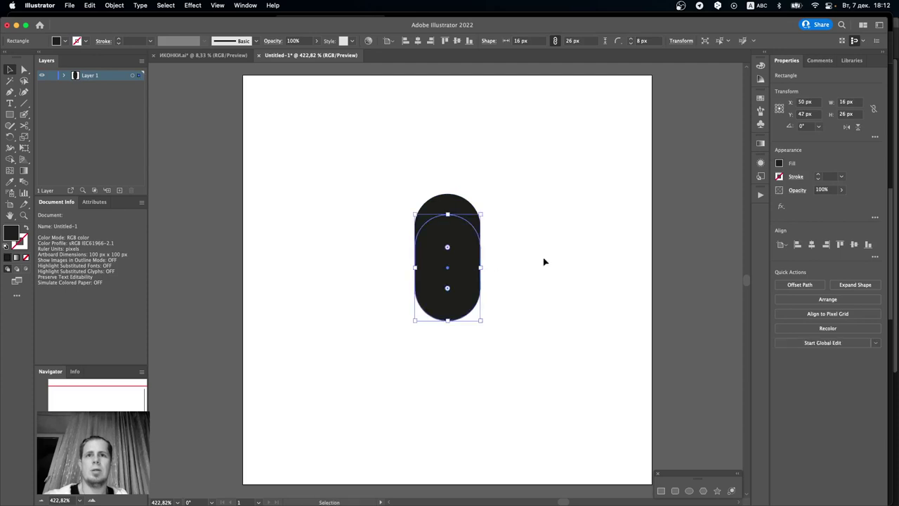
Step: Set the copied pill's fill to None and its stroke to black
click(779, 163)
click(679, 197)
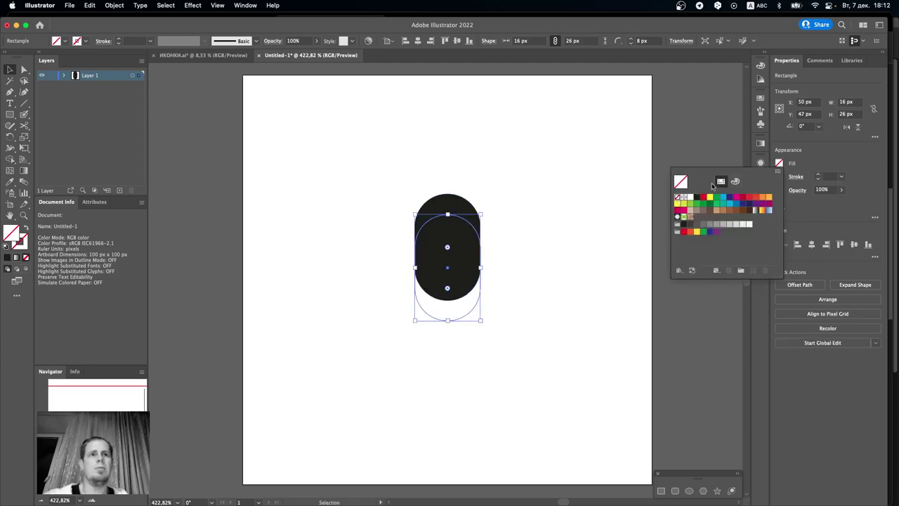
click(780, 177)
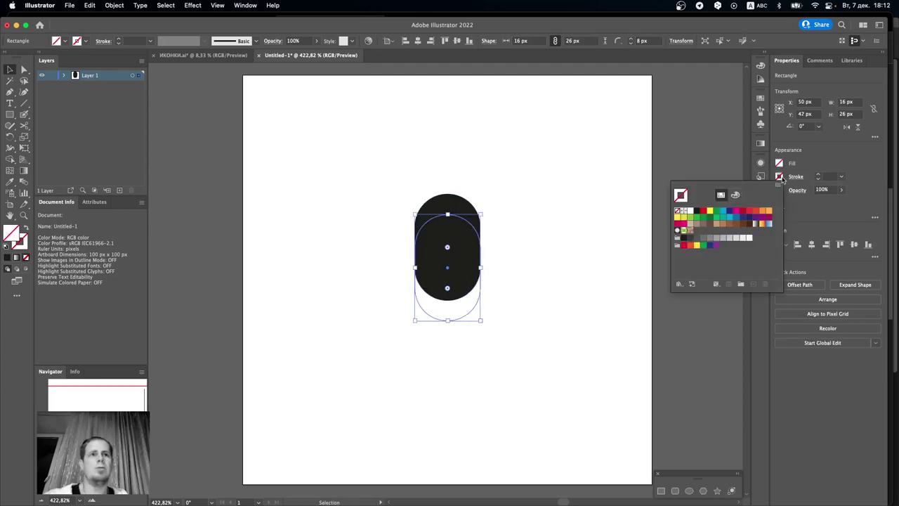
click(696, 210)
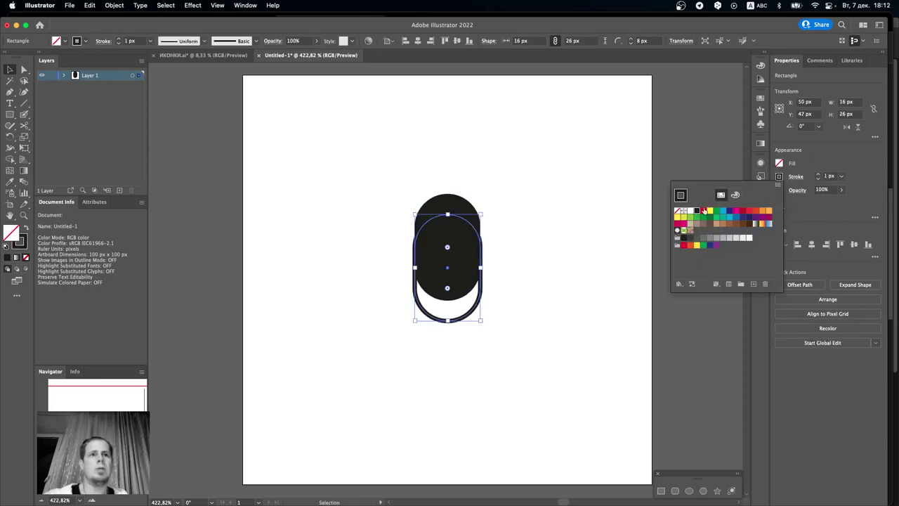
Step: Align the copy's stroke to Outside and set its weight to 2 px
click(795, 176)
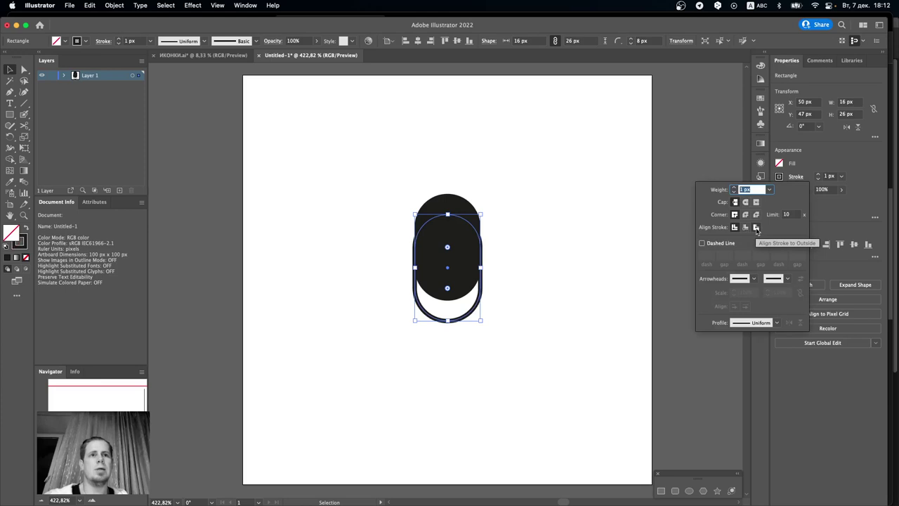
click(756, 227)
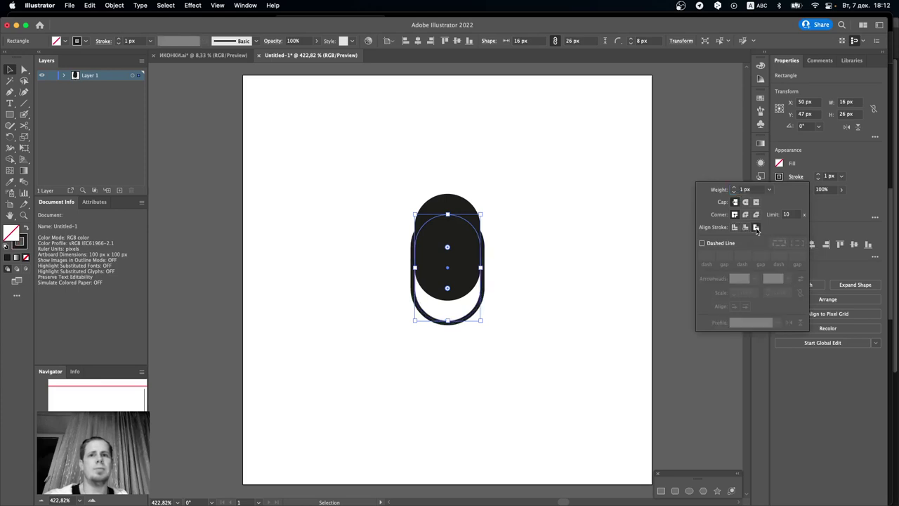
click(818, 174)
click(818, 174)
click(819, 179)
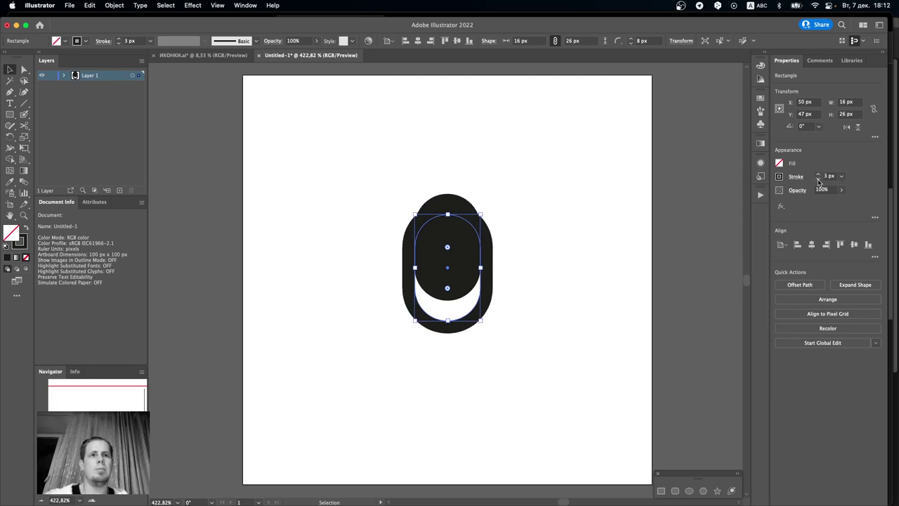
click(819, 179)
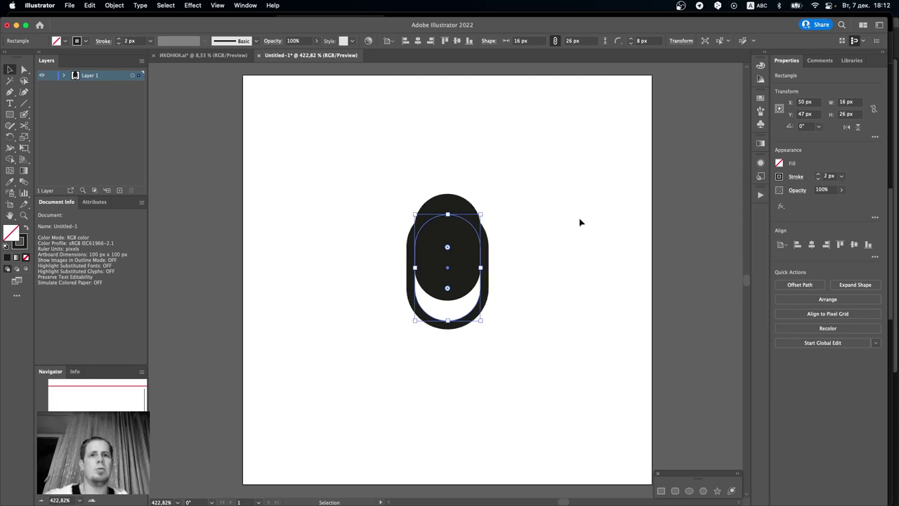
click(555, 228)
click(486, 283)
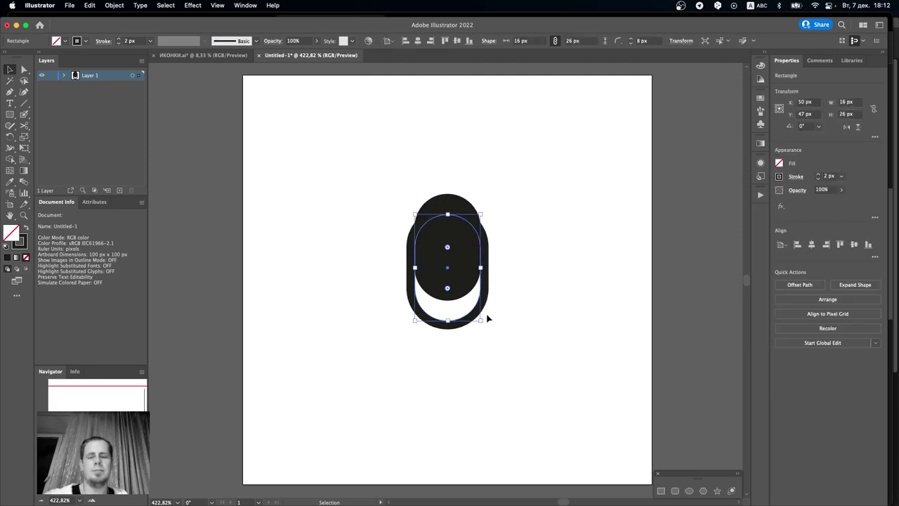
key(c)
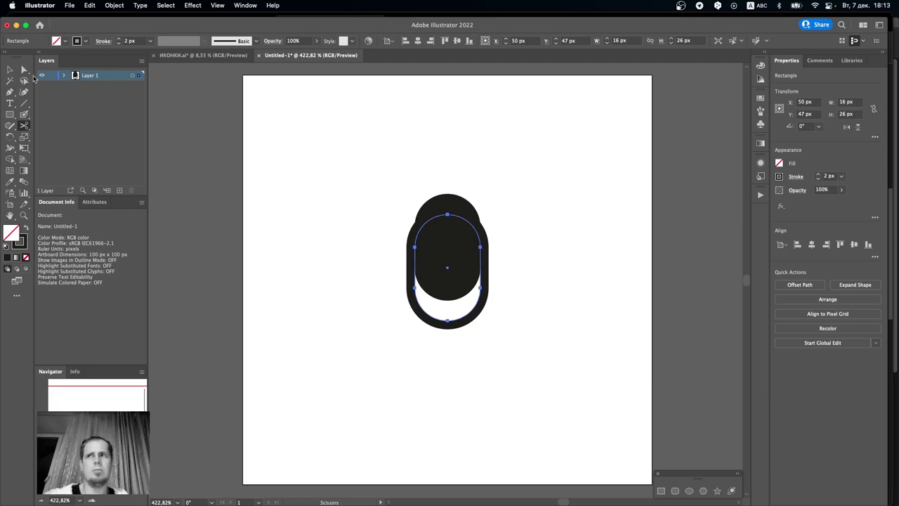
Step: Delete the outline's right, top and left parts, leaving only its lower U-shaped arc
click(24, 69)
click(482, 249)
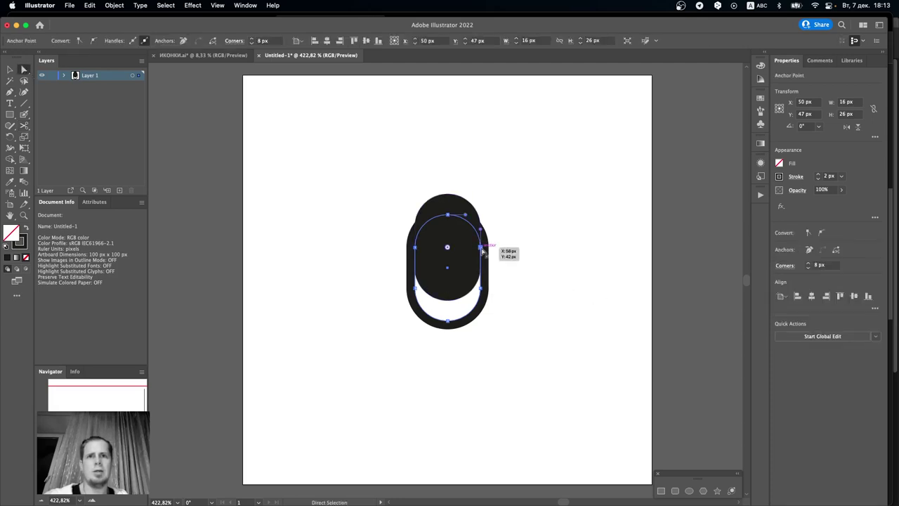
key(Delete)
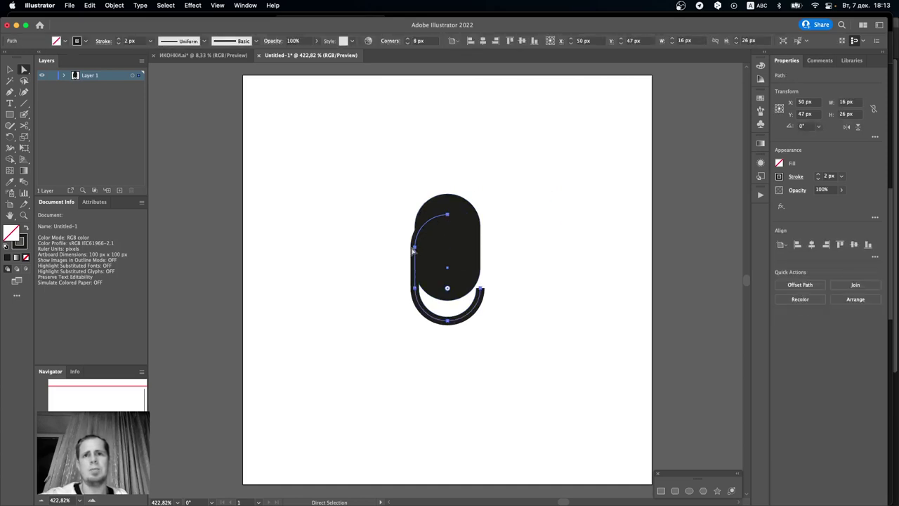
click(448, 214)
key(Delete)
click(415, 247)
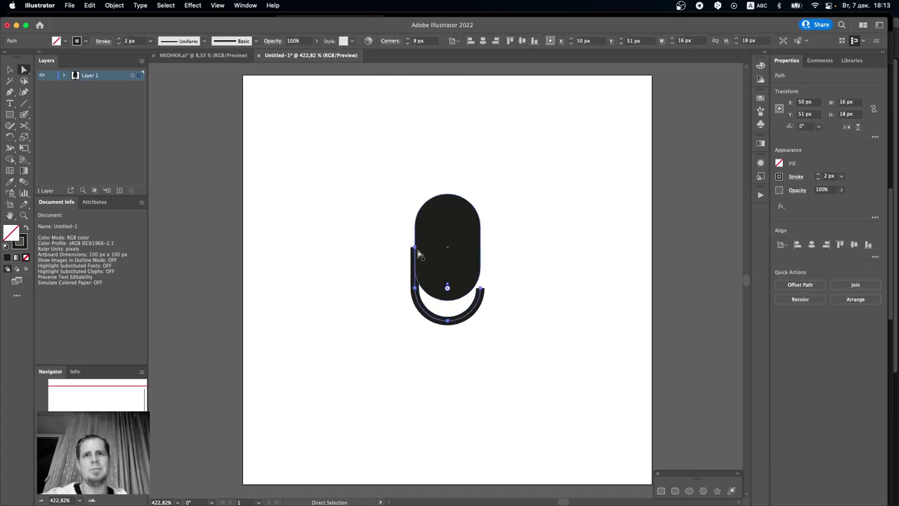
key(Delete)
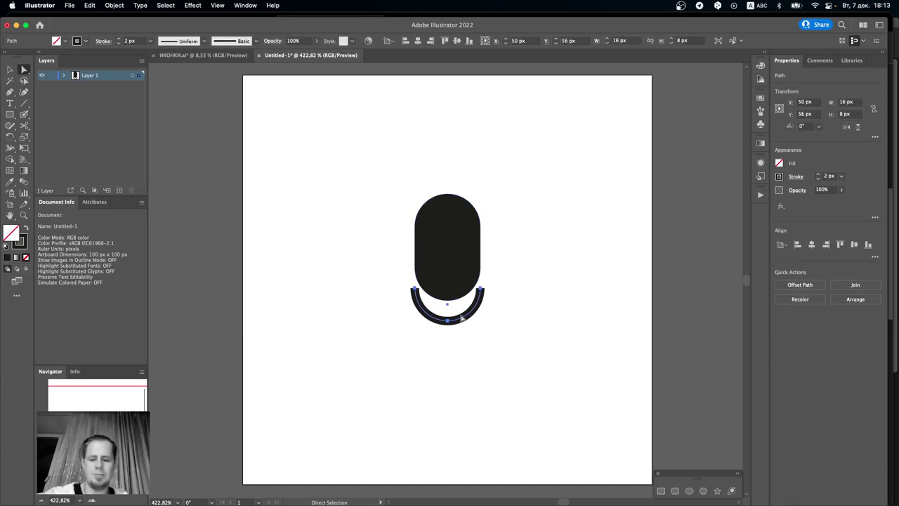
key(v)
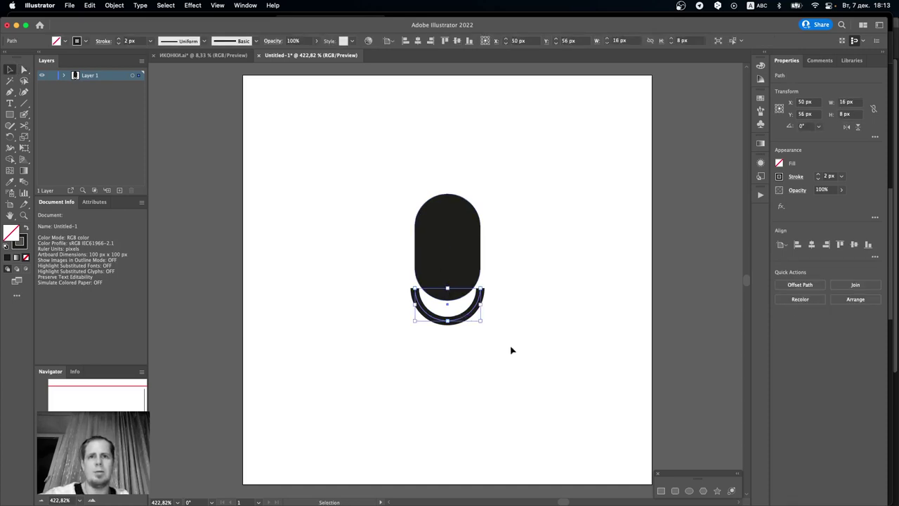
click(513, 350)
click(451, 322)
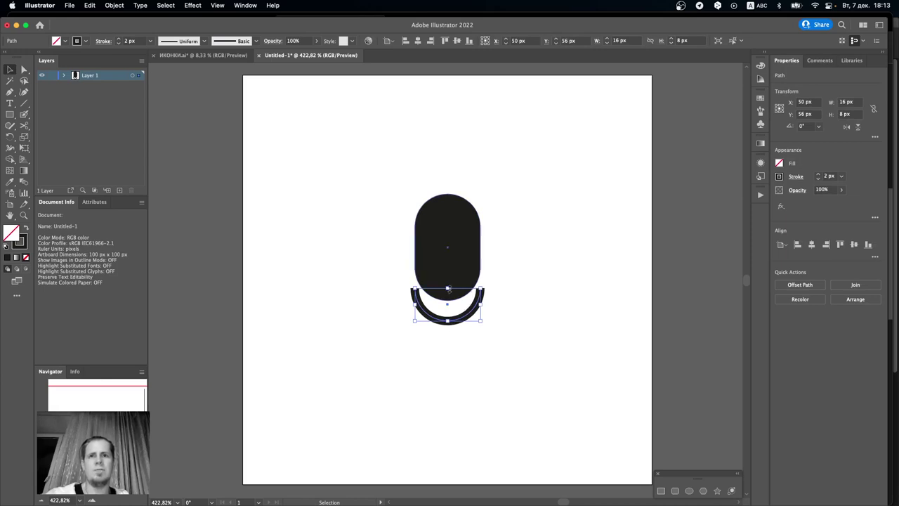
Step: Scale the arc up to 22 × 11 px and raise it to wrap the capsule's lower half
drag(448, 289, 448, 279)
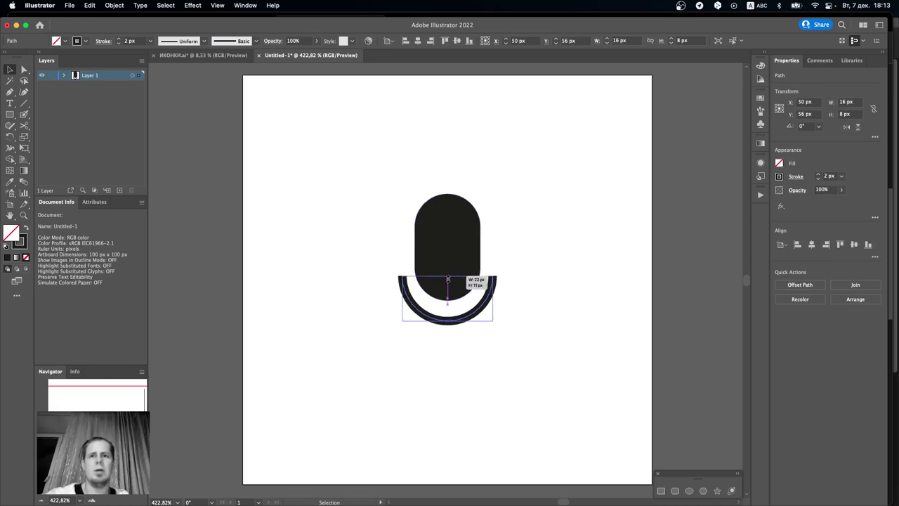
drag(448, 278, 447, 276)
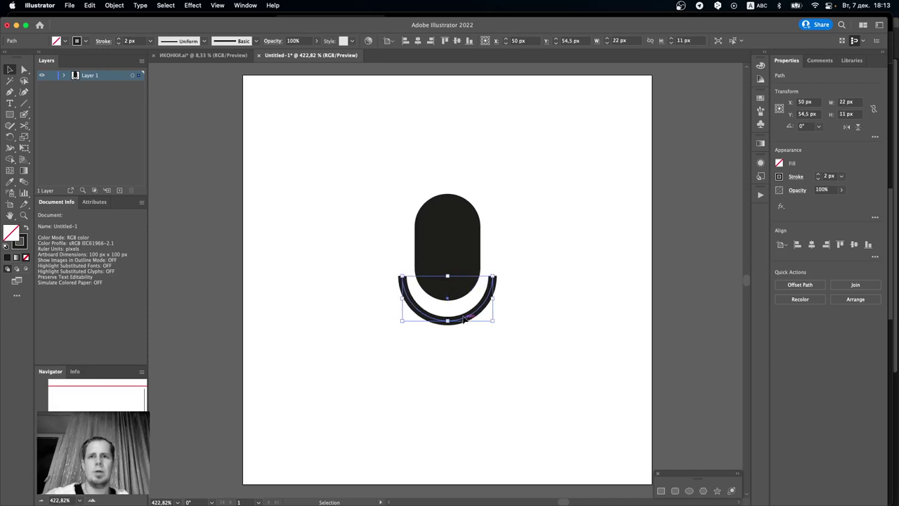
drag(463, 318, 464, 314)
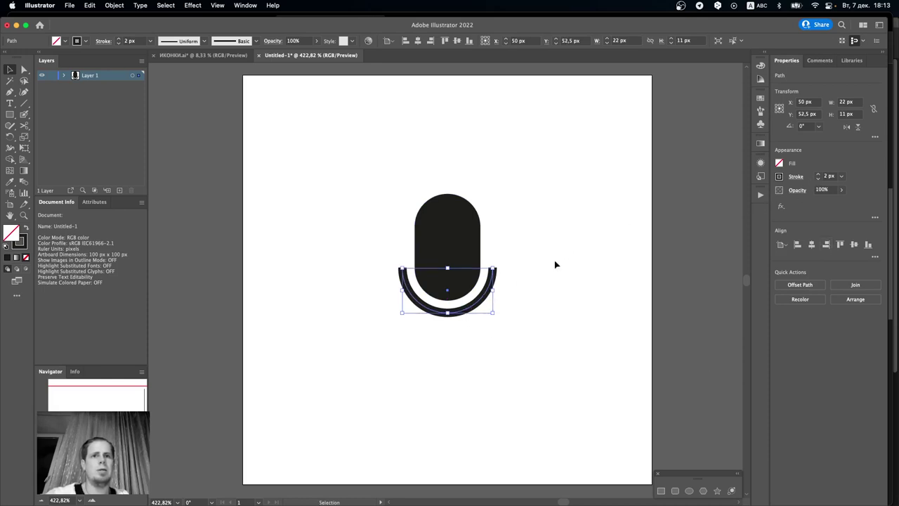
Step: Give the arc round caps and stretch the capsule head to about 29 px tall
click(795, 176)
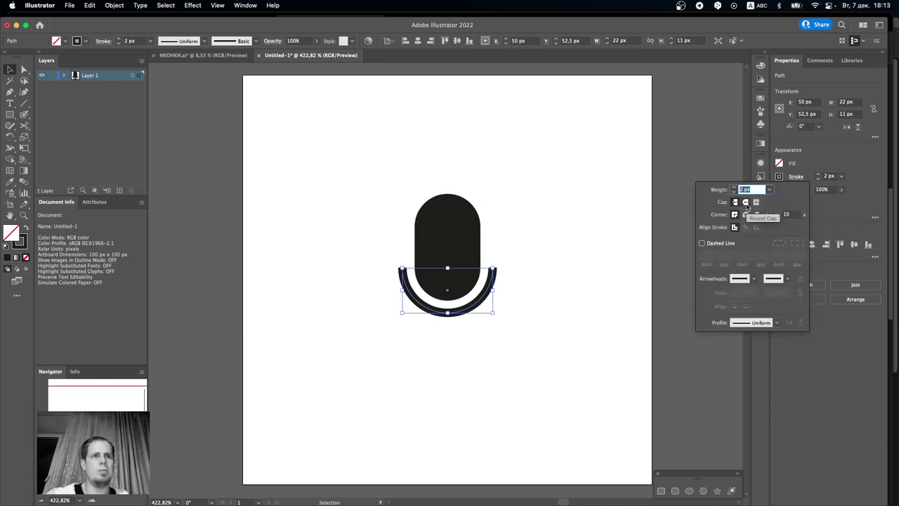
click(746, 203)
click(457, 225)
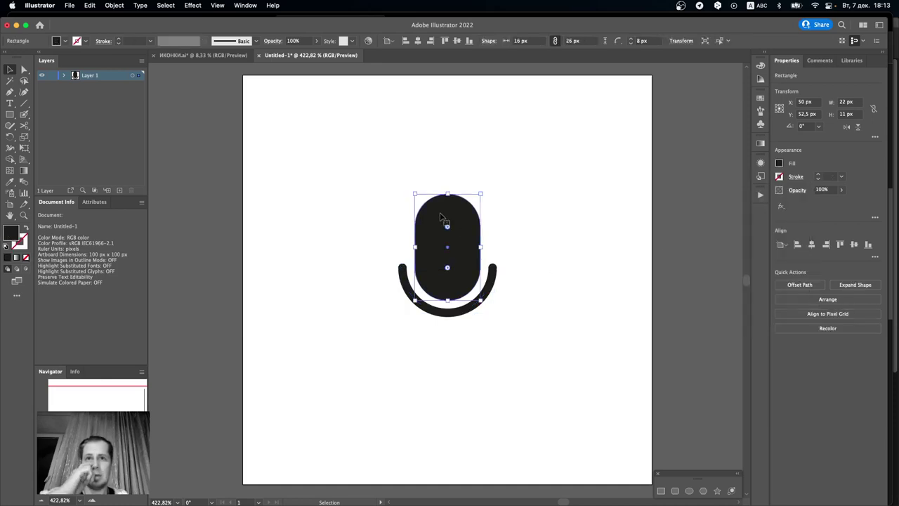
mouse_move(447, 194)
mouse_down()
mouse_move(448, 171)
mouse_move(446, 186)
mouse_up()
click(504, 241)
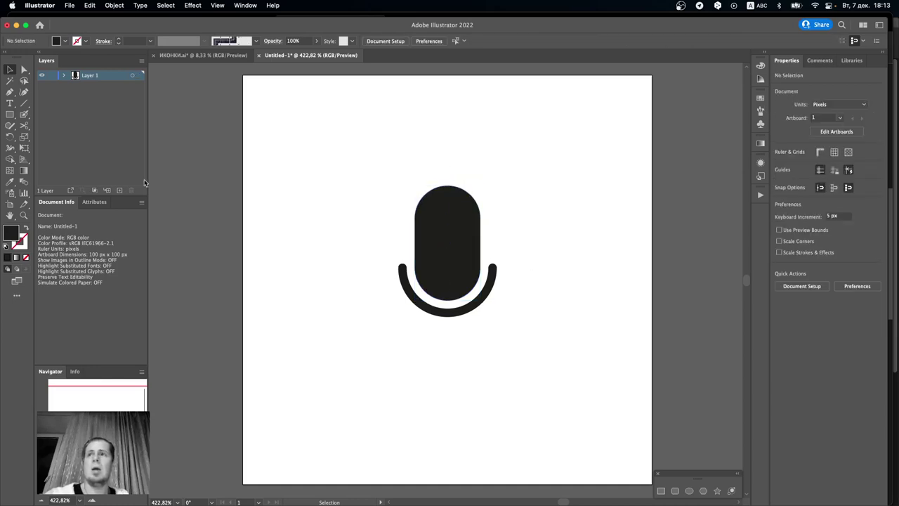
click(471, 311)
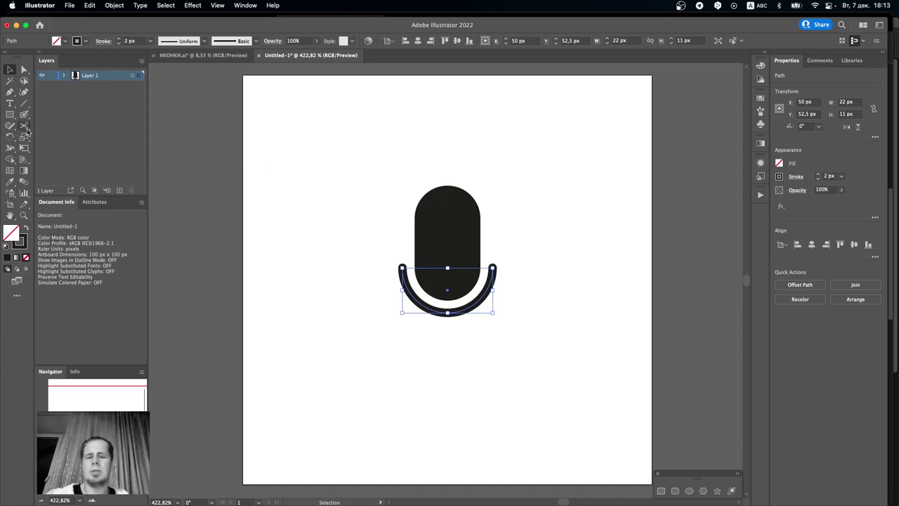
Step: Draw a vertical stem line about 10 px long down from the arc's centre with the Pen tool
click(10, 92)
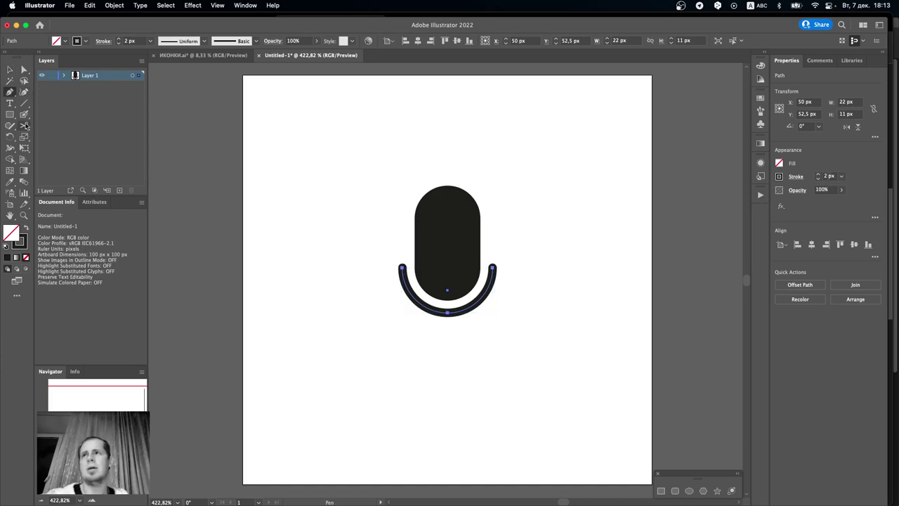
click(447, 319)
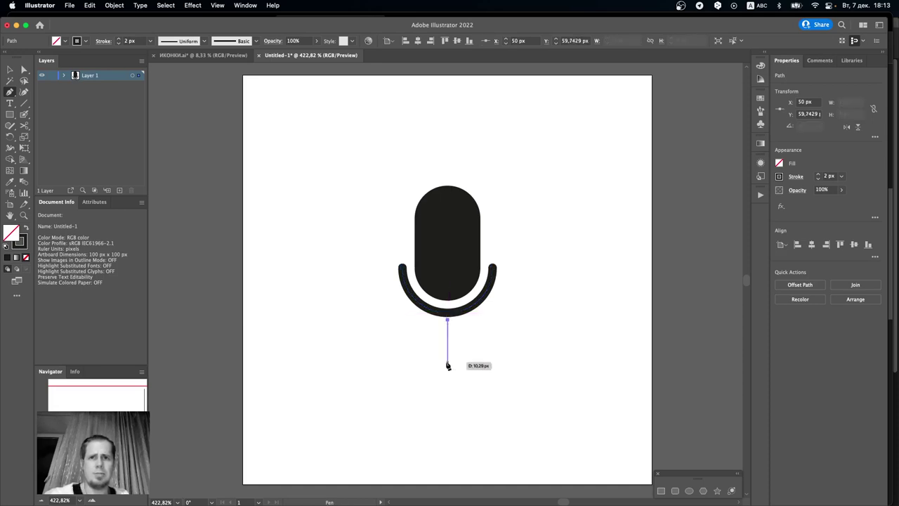
click(448, 364)
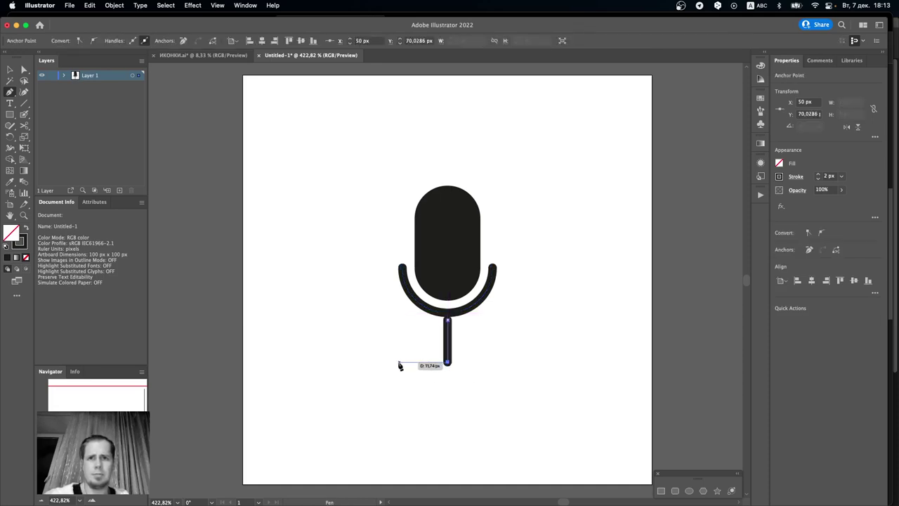
key(Escape)
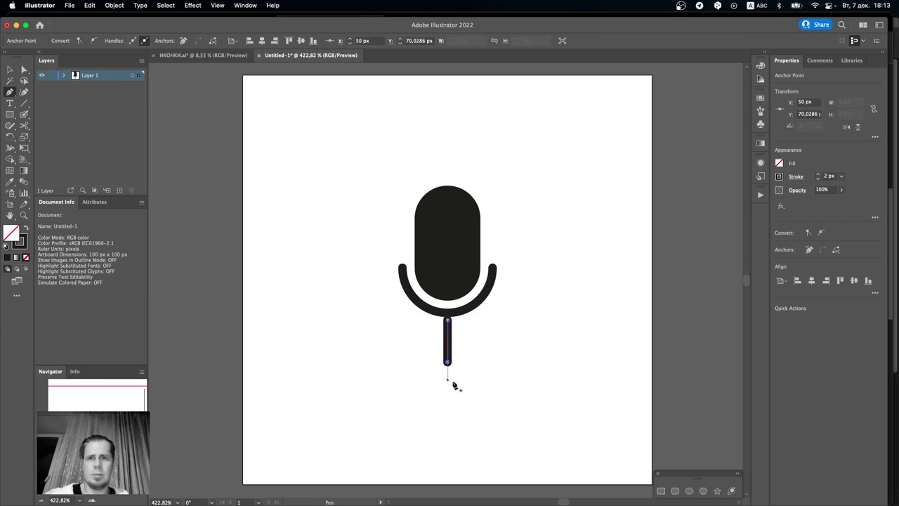
click(457, 361)
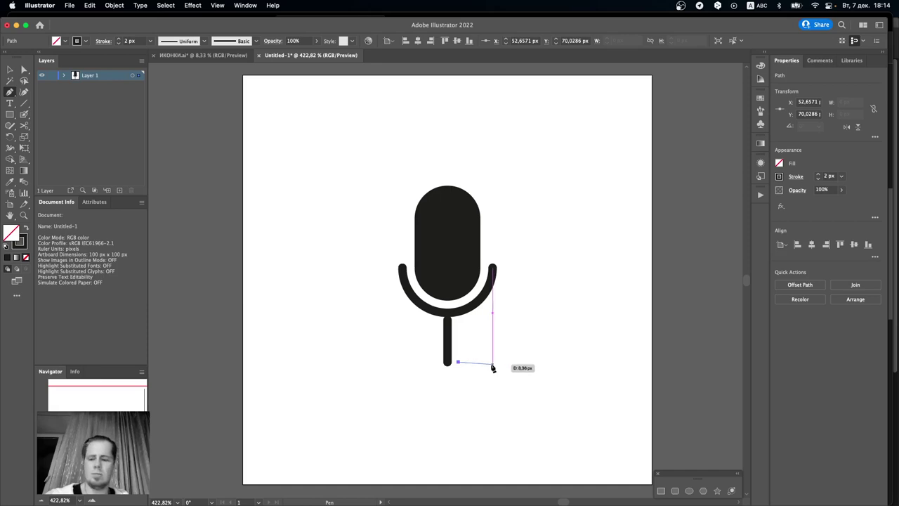
super+click(448, 359)
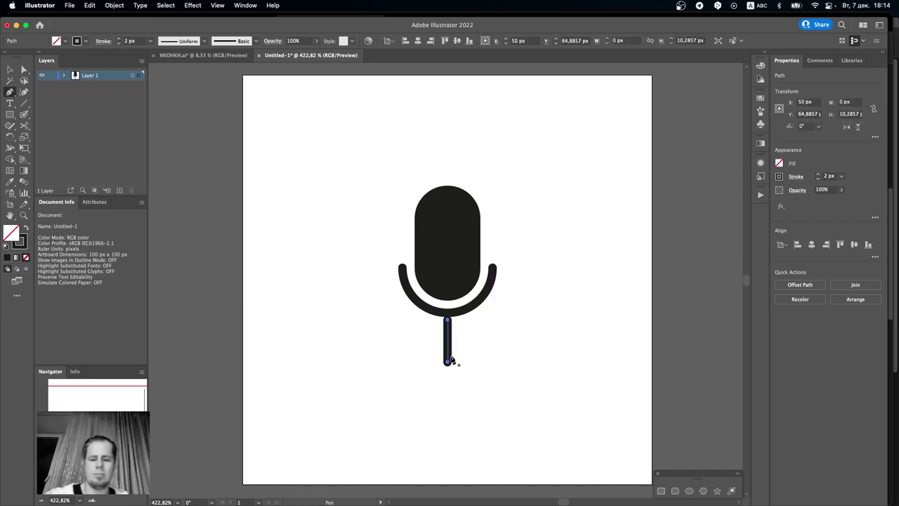
key(v)
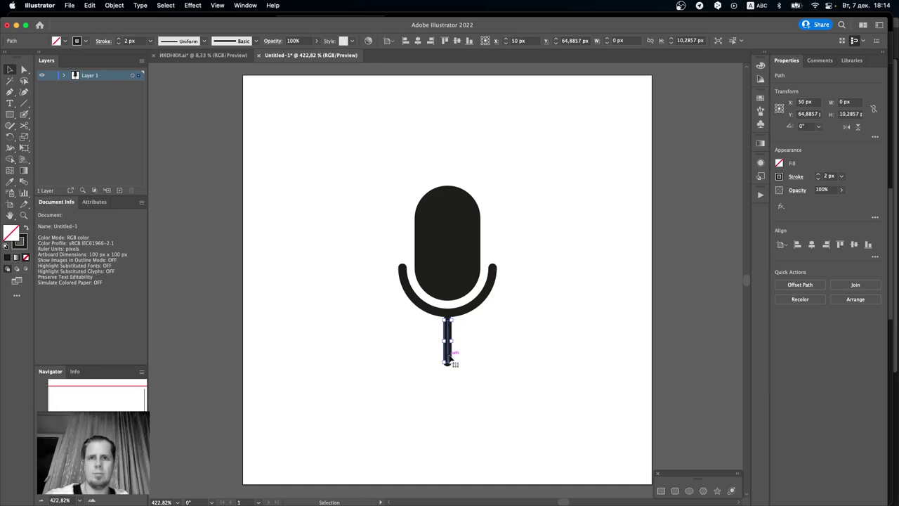
Step: Duplicate the stem downward, rotate the copy horizontal and widen it into a base bar
drag(450, 354, 453, 400)
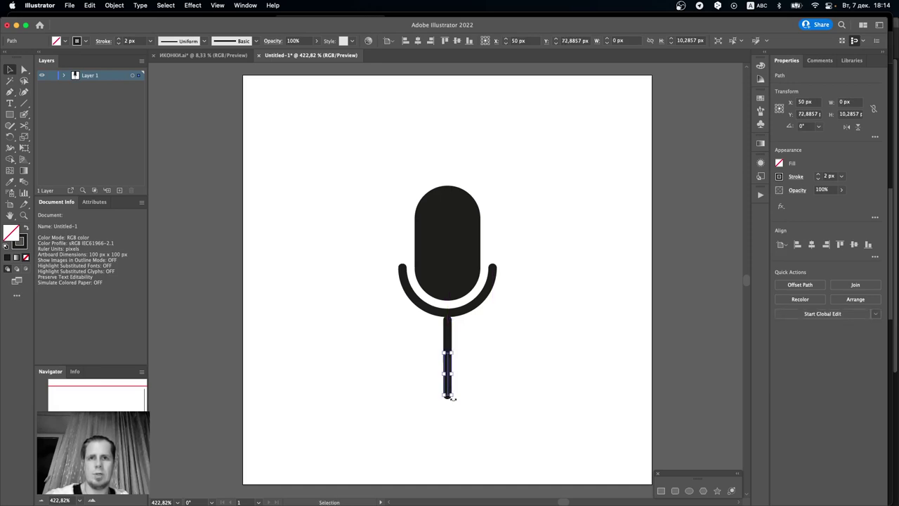
mouse_move(452, 397)
mouse_down()
mouse_move(475, 371)
mouse_move(463, 368)
mouse_up()
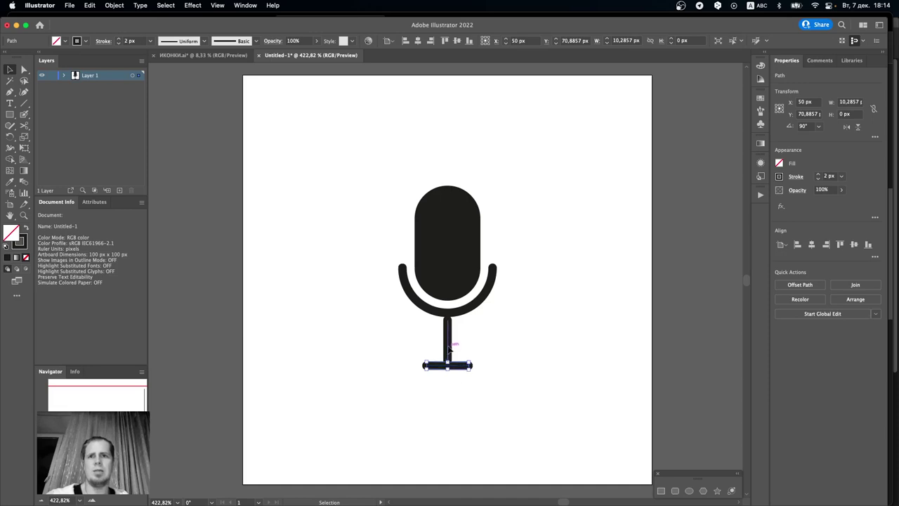
click(443, 375)
click(470, 365)
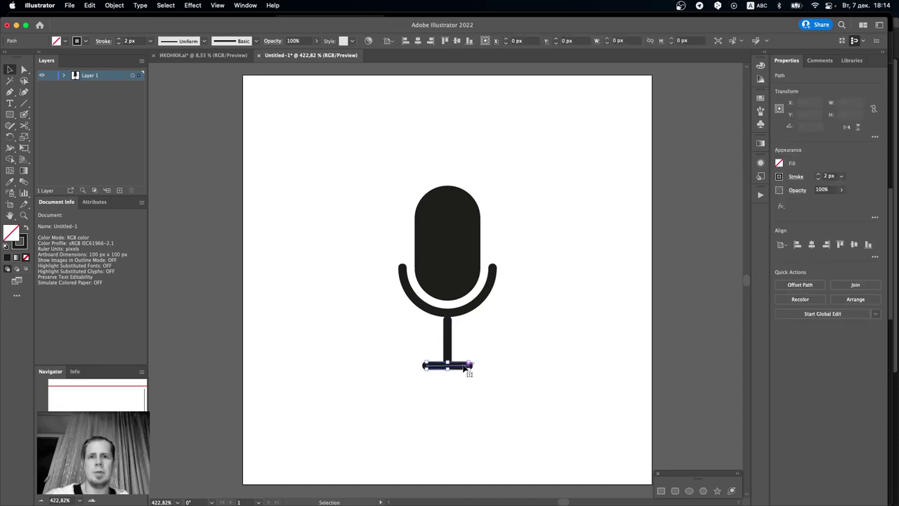
mouse_move(473, 364)
mouse_down()
mouse_move(493, 365)
mouse_move(482, 366)
mouse_up()
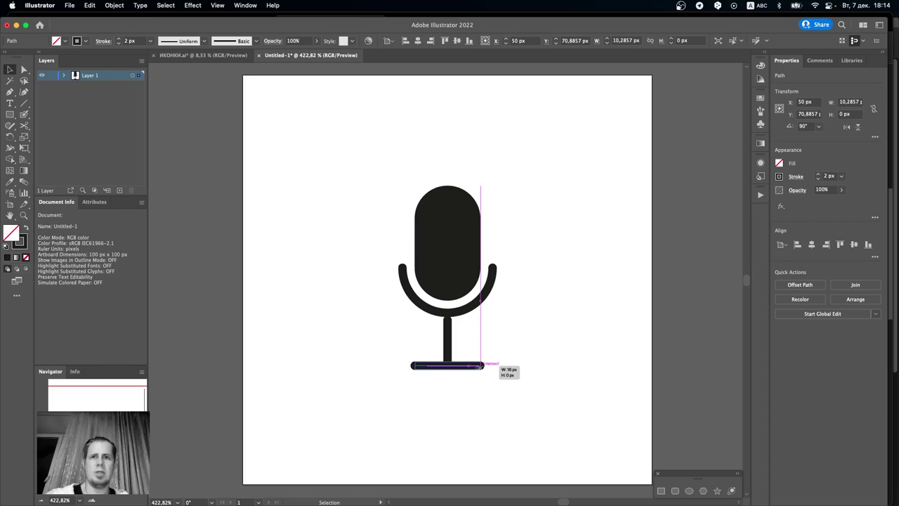
drag(479, 365, 480, 365)
click(430, 356)
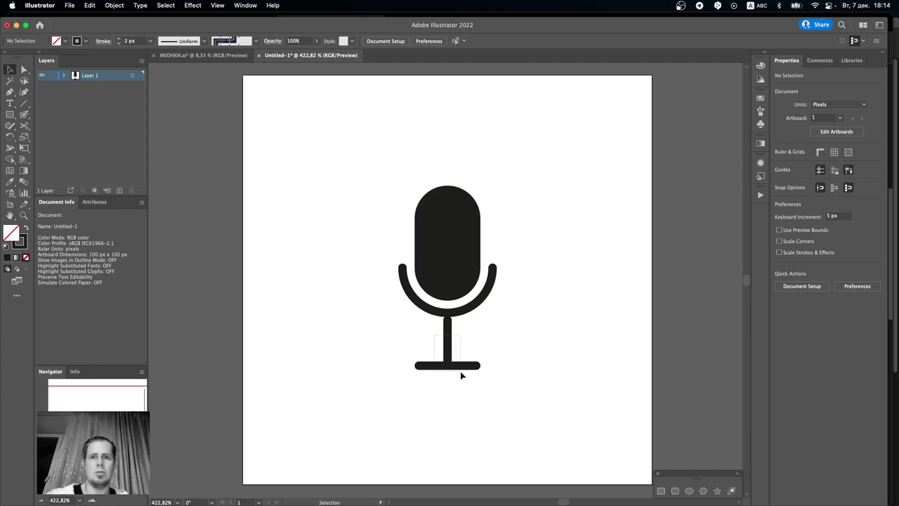
Step: Raise the stem and base slightly to meet the arc, then bring the whole microphone into view
drag(469, 384, 470, 383)
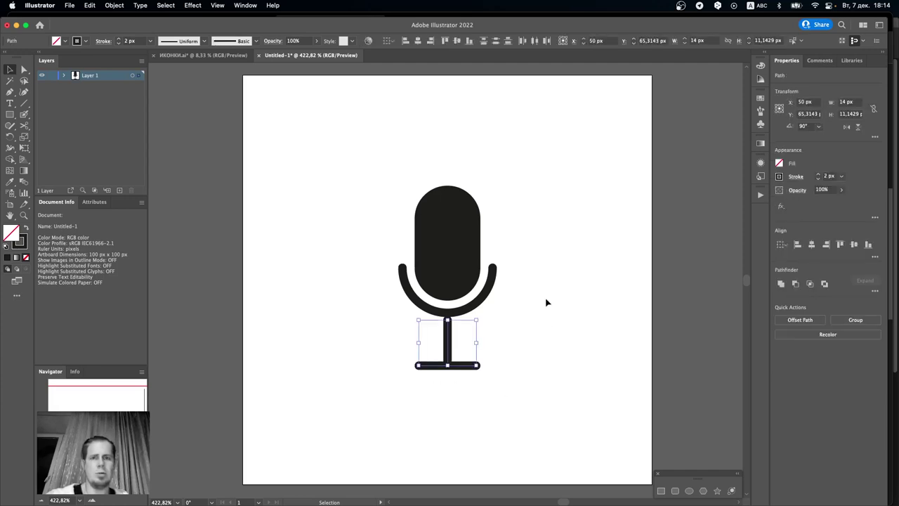
key(Up)
key(Up)
key(Up)
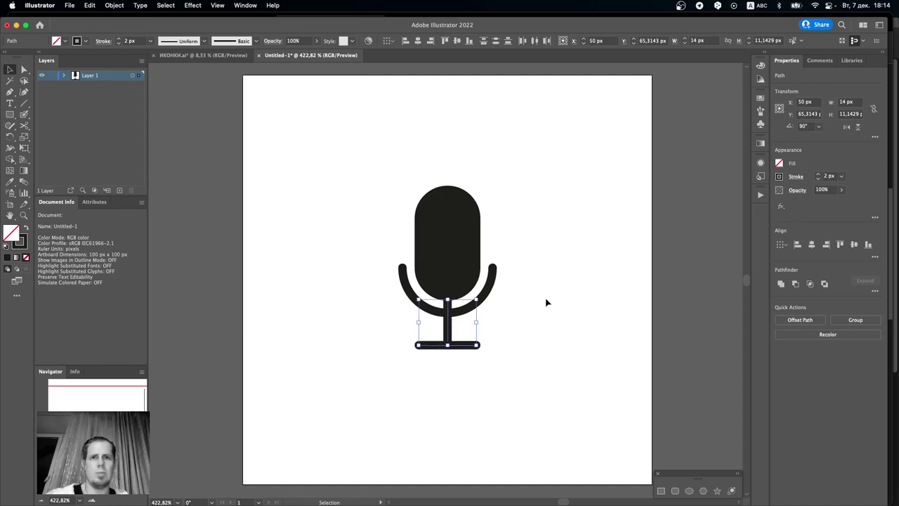
key(Down)
key(Down)
key(Down)
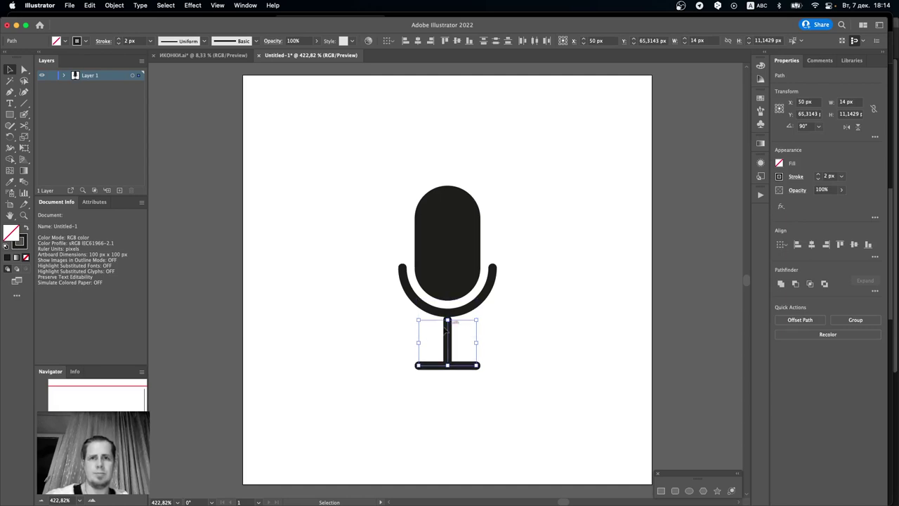
scroll(437, 335, up, 3)
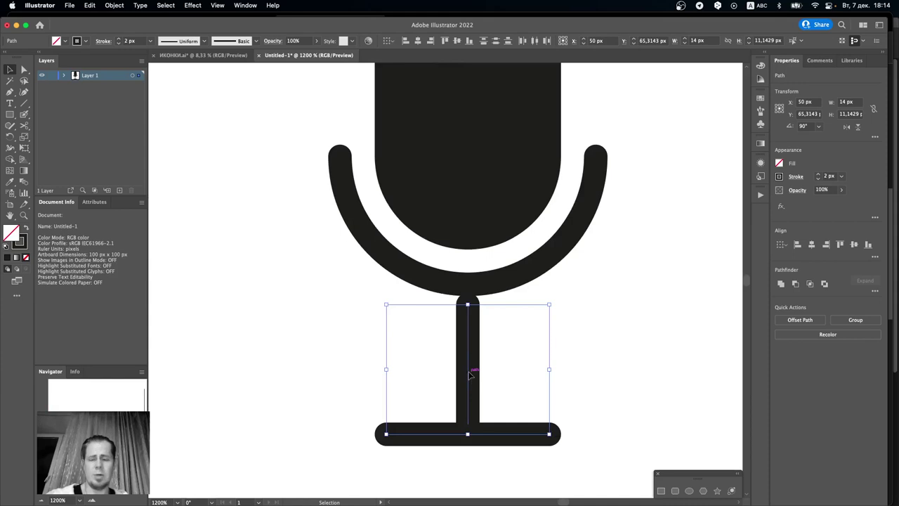
drag(469, 373, 468, 357)
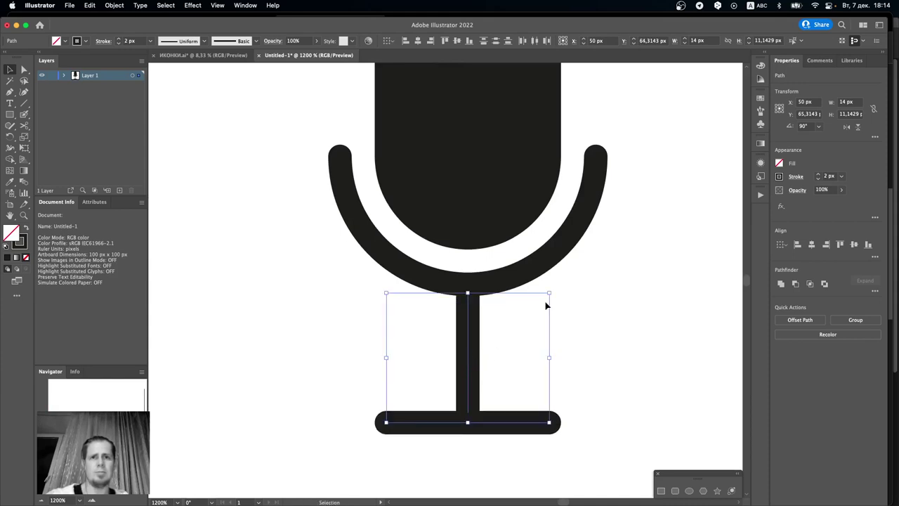
click(609, 280)
scroll(486, 311, down, 3)
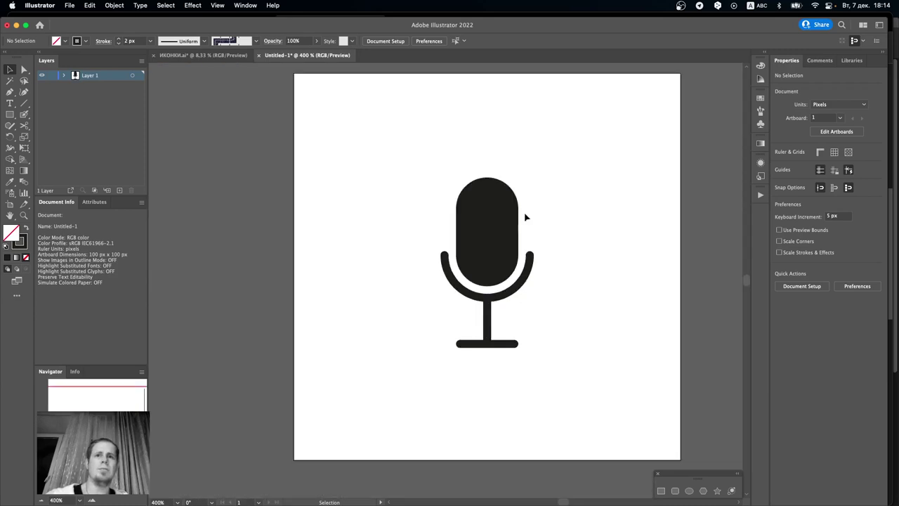
drag(526, 215, 491, 249)
scroll(482, 246, up, 1)
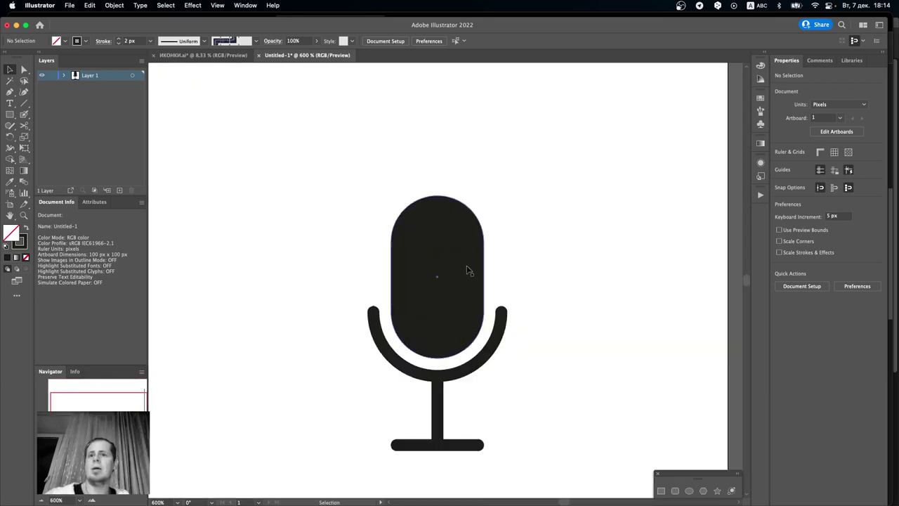
Step: Duplicate the base bar beside the capsule and make its stroke red
click(458, 445)
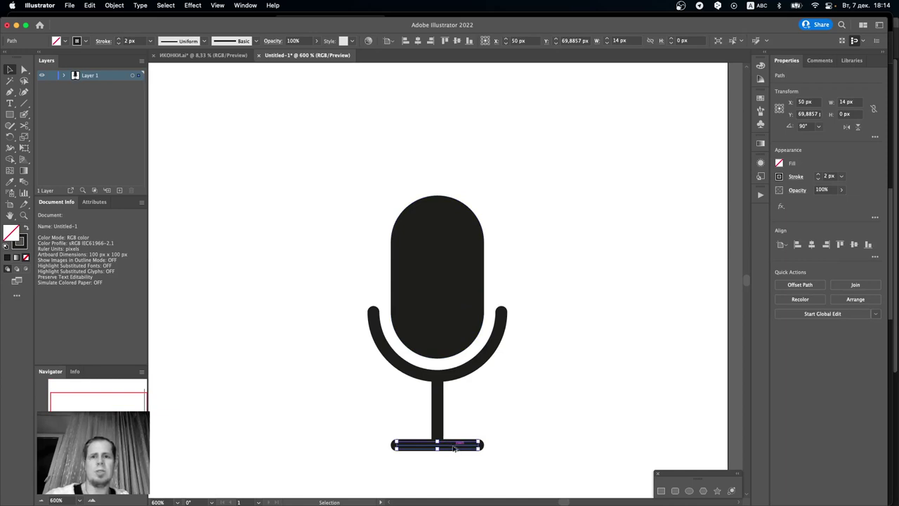
drag(454, 448, 555, 368)
drag(572, 248, 561, 246)
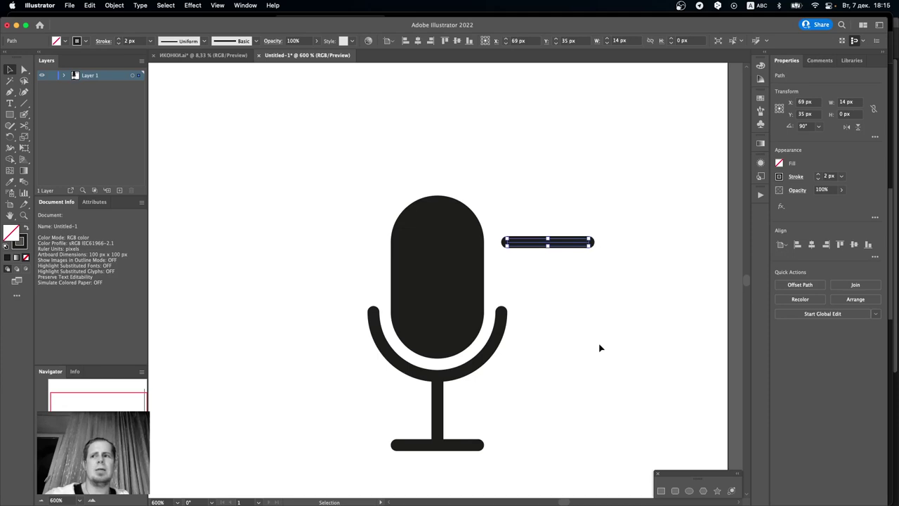
click(779, 177)
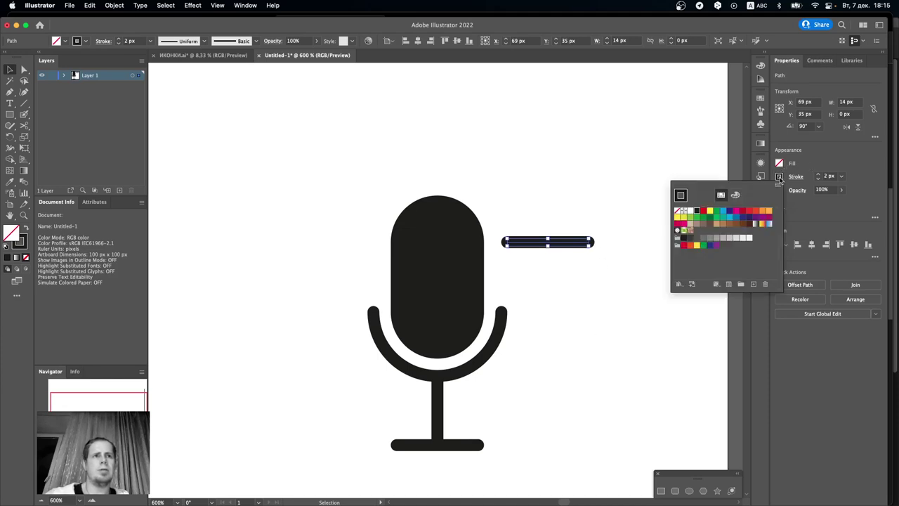
click(704, 210)
click(506, 177)
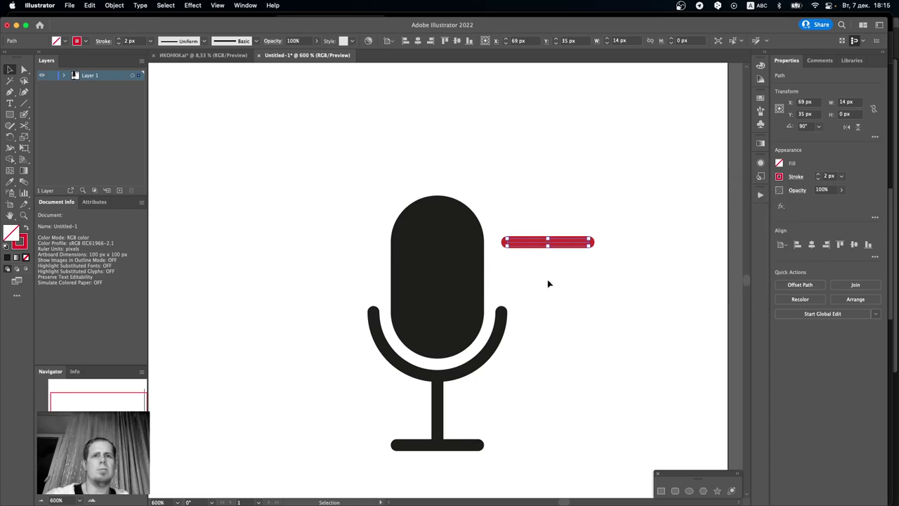
click(548, 281)
click(534, 246)
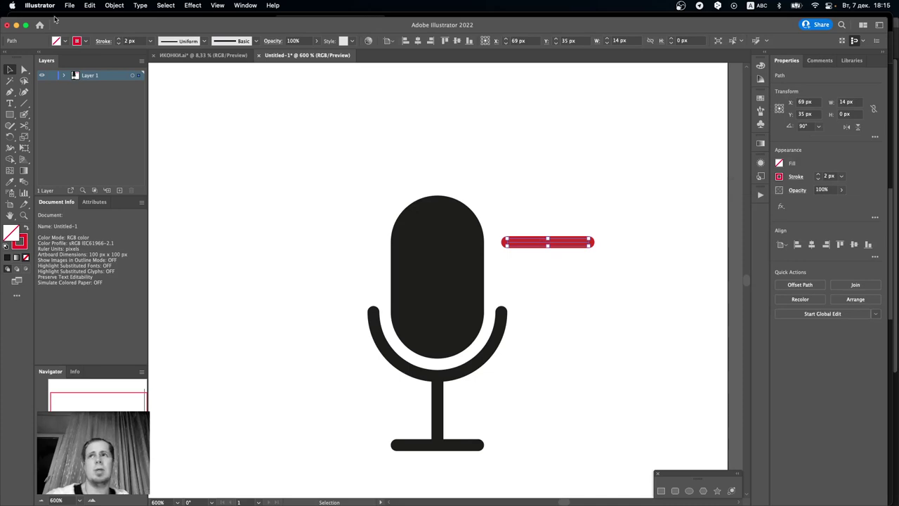
Step: Expand the red bar's stroke into a filled shape and move it over the capsule's right edge
click(120, 6)
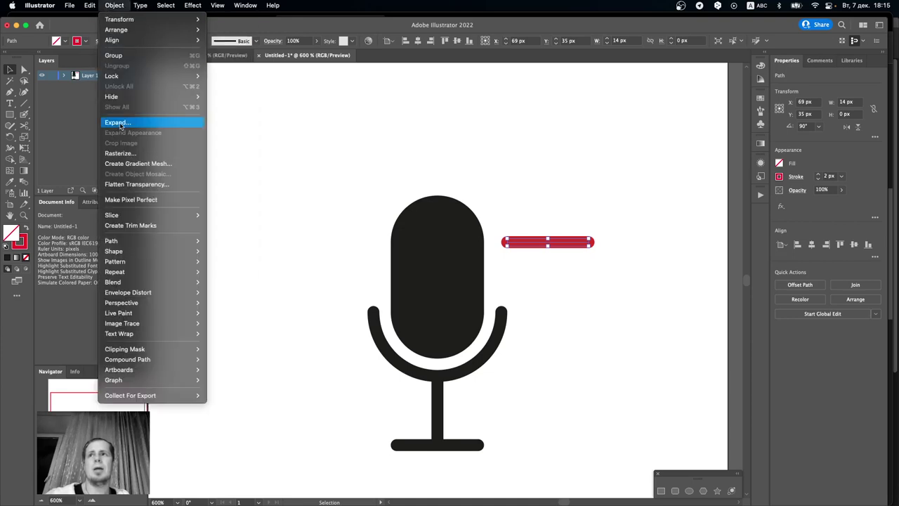
click(118, 123)
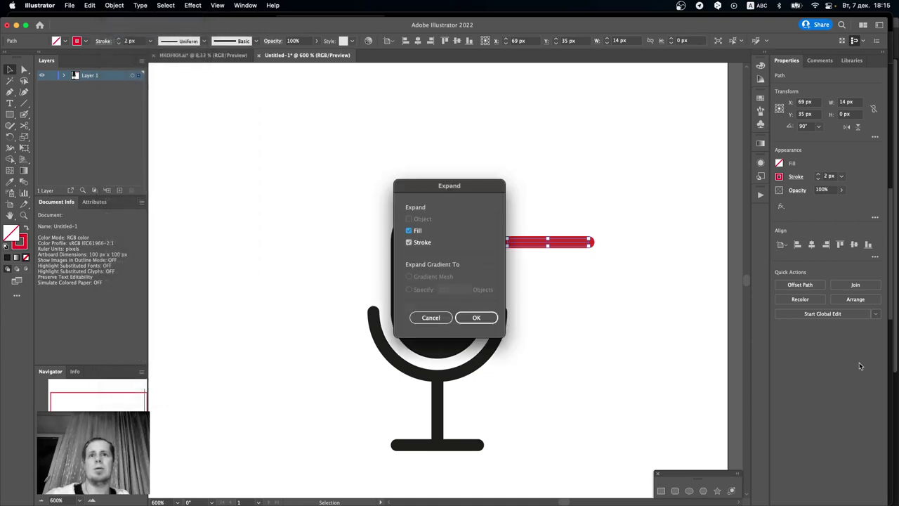
click(494, 320)
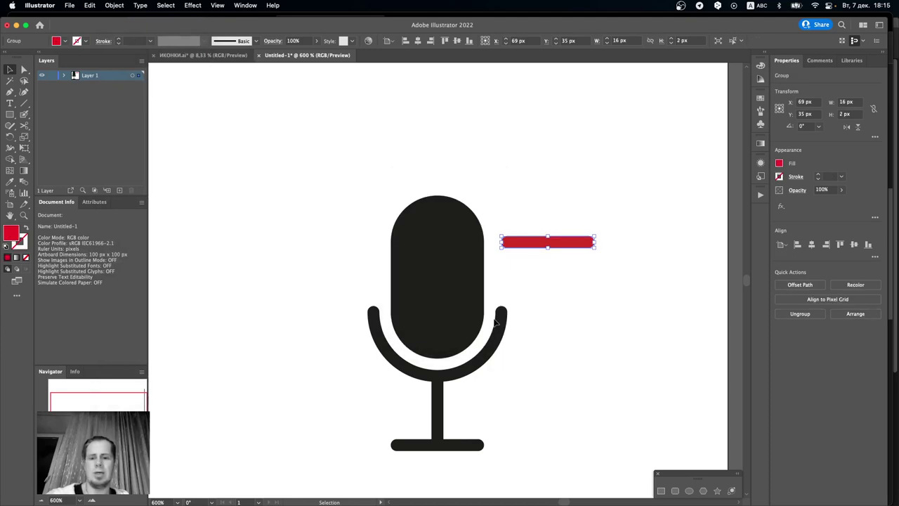
drag(548, 247, 518, 249)
Step: Duplicate the red bar downward to make three evenly spaced bars across the capsule's right edge
click(584, 288)
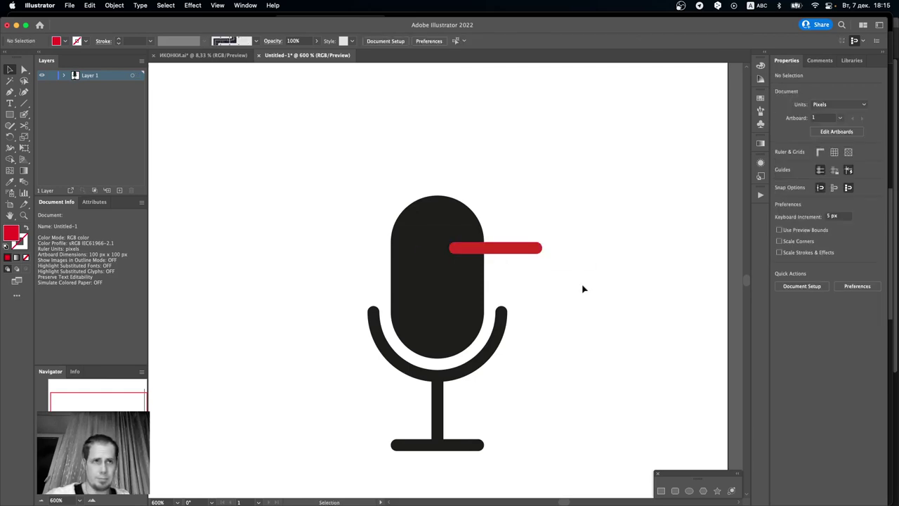
click(514, 250)
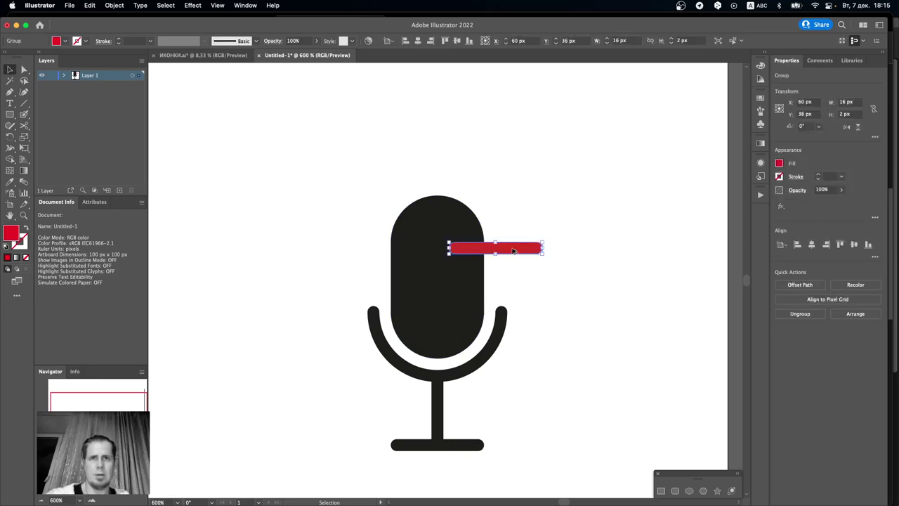
drag(513, 251, 512, 295)
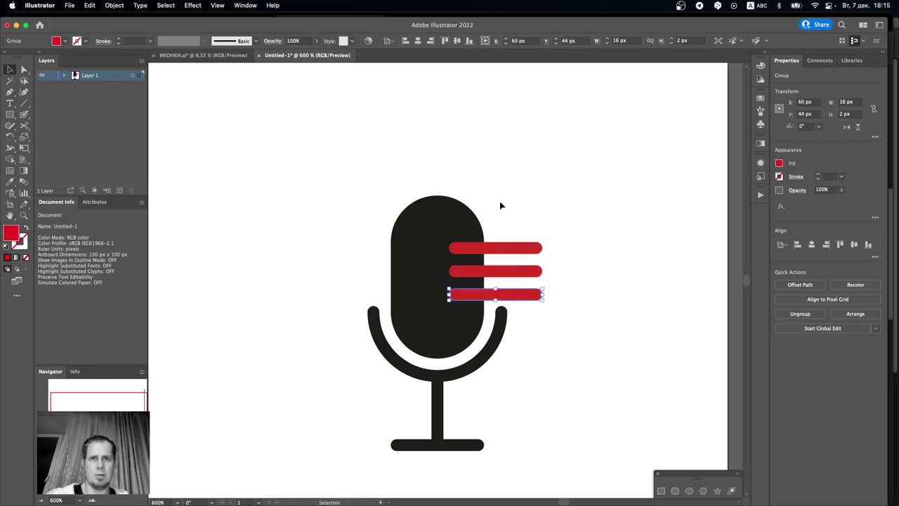
Step: Try Pathfinder Minus Front on the capsule and bars, then undo it to restore the bars
drag(501, 201, 445, 295)
click(796, 283)
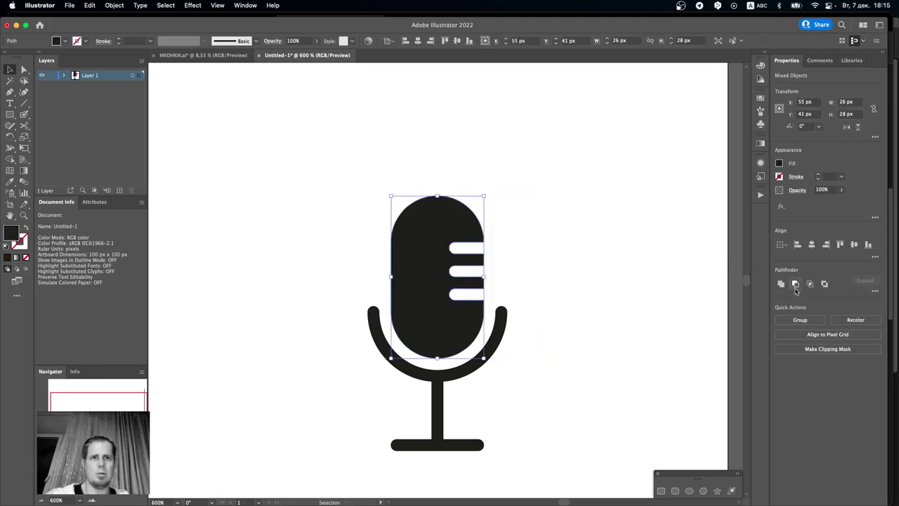
click(539, 261)
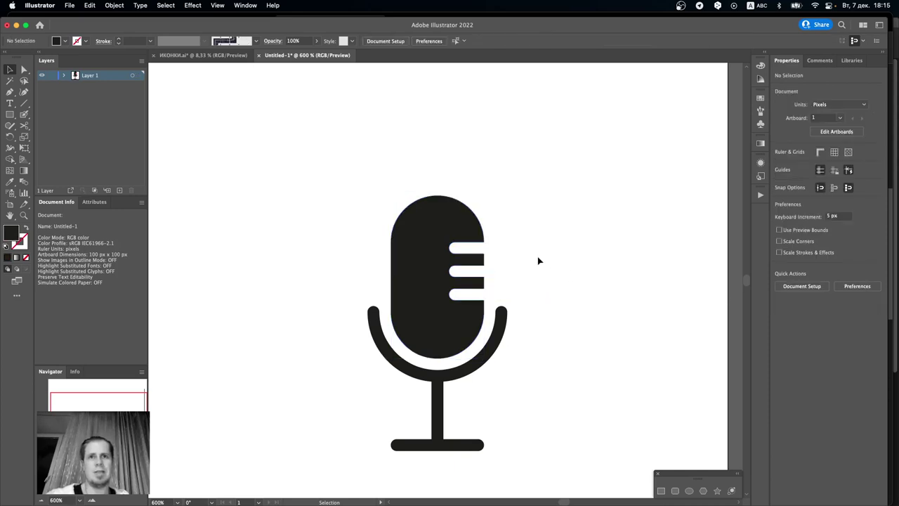
key(ctrl+z)
Step: Place a copy of the three-bar group across the capsule's left side
click(580, 275)
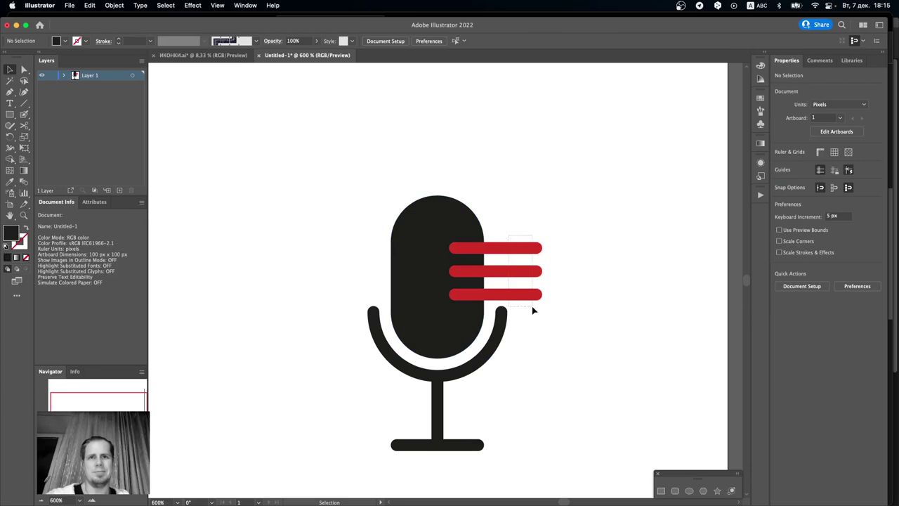
click(520, 273)
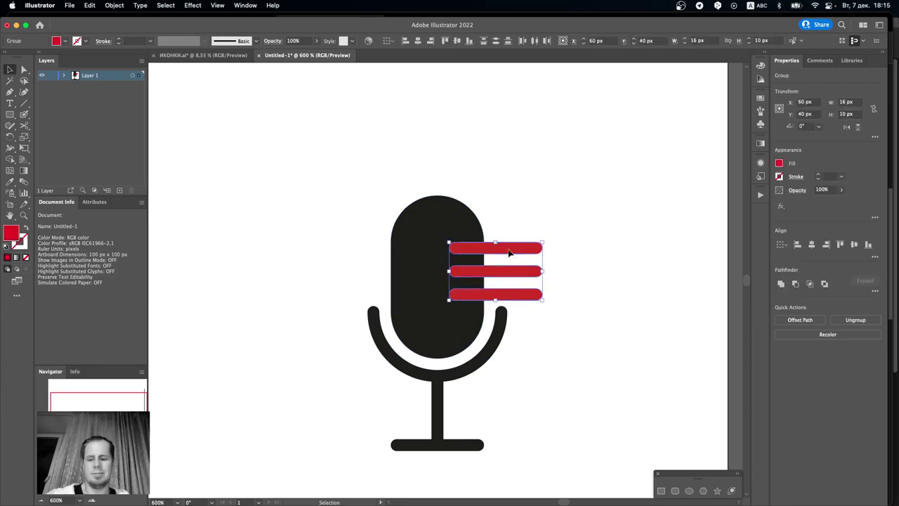
drag(510, 252, 398, 271)
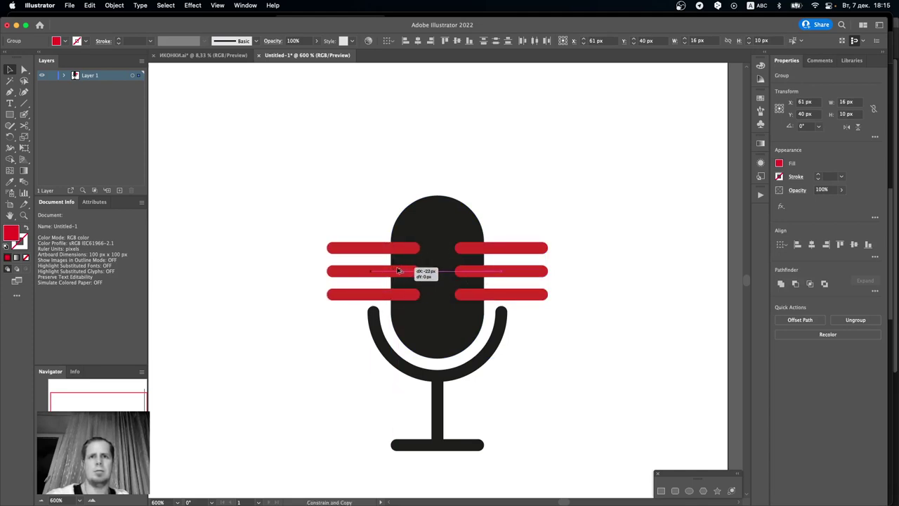
drag(398, 271, 397, 272)
Step: Subtract both bar sets from the capsule with Pathfinder Minus Front
shift+click(512, 246)
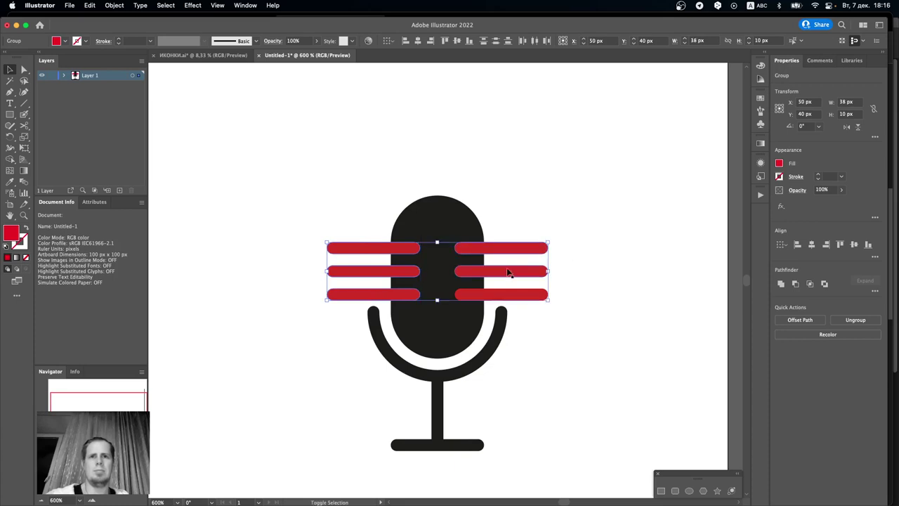
shift+click(432, 208)
click(795, 284)
click(528, 303)
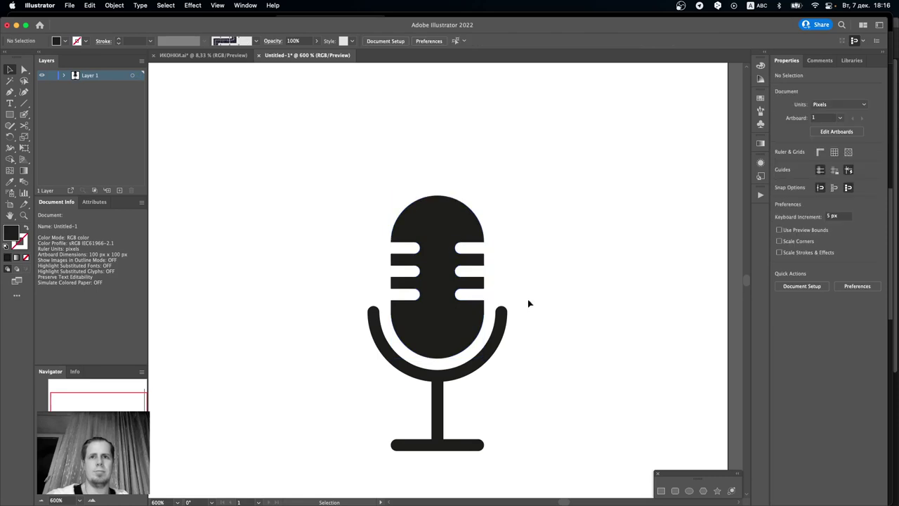
drag(518, 293, 548, 243)
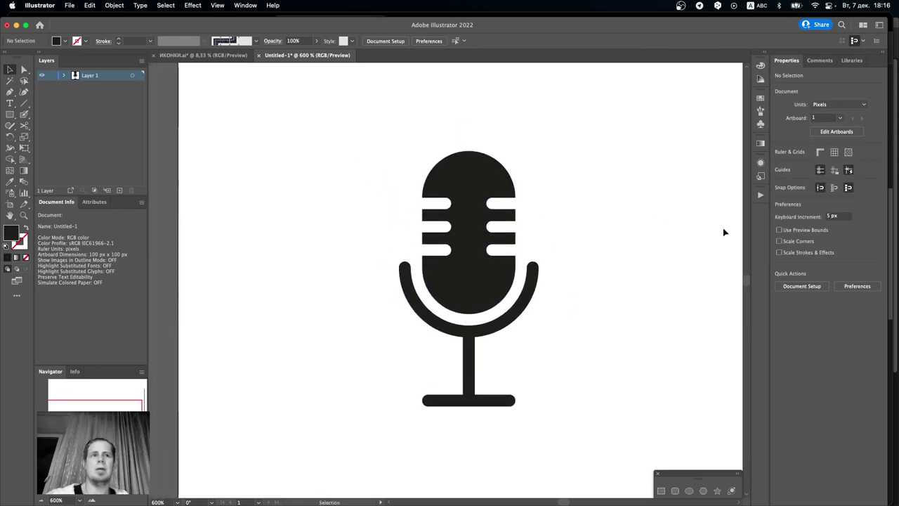
Step: Expand the whole microphone's fill and stroke, then merge everything with Pathfinder Unite
drag(371, 137, 580, 432)
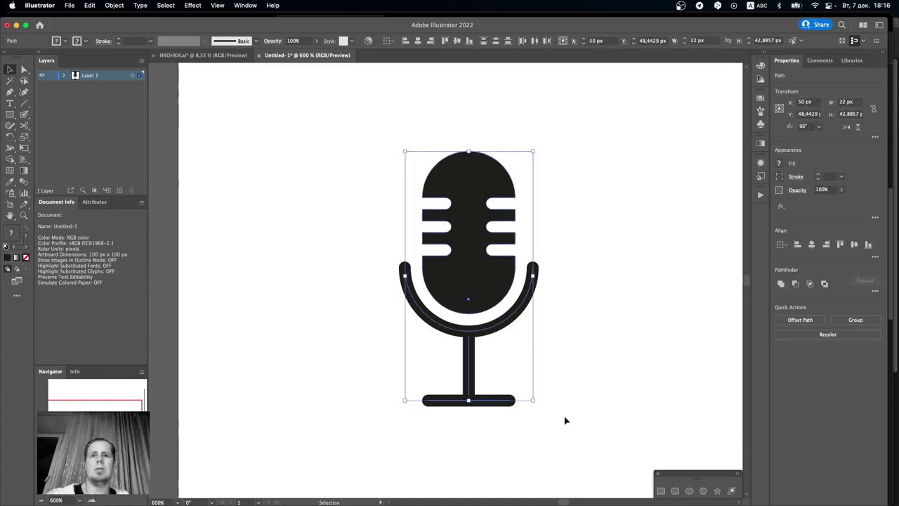
click(135, 6)
mouse_move(114, 5)
click(118, 122)
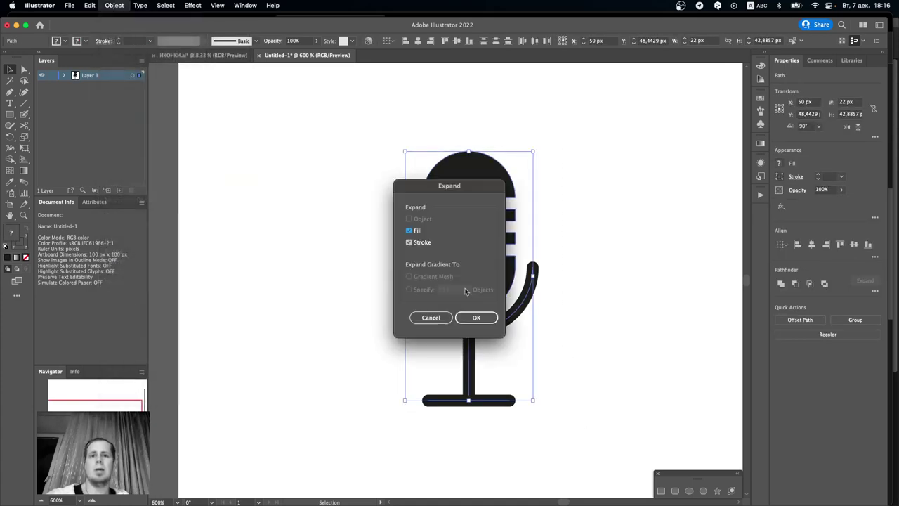
click(476, 320)
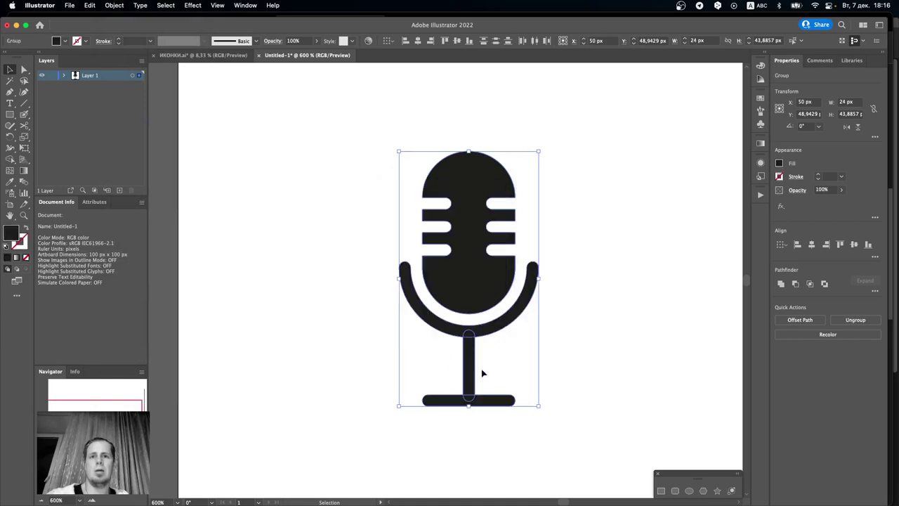
click(781, 284)
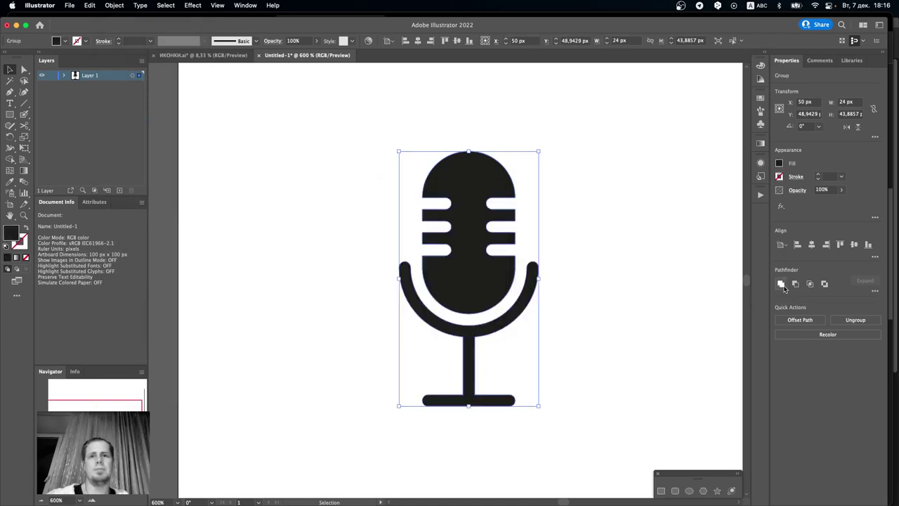
click(600, 332)
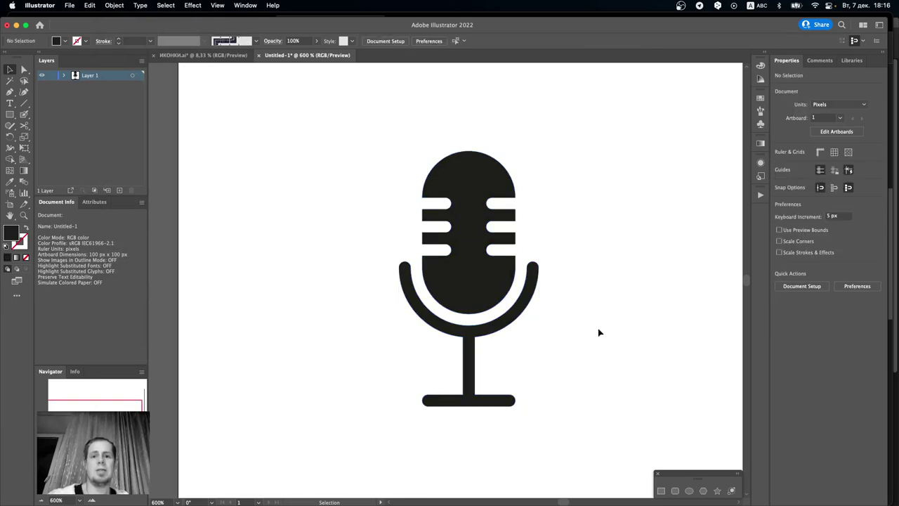